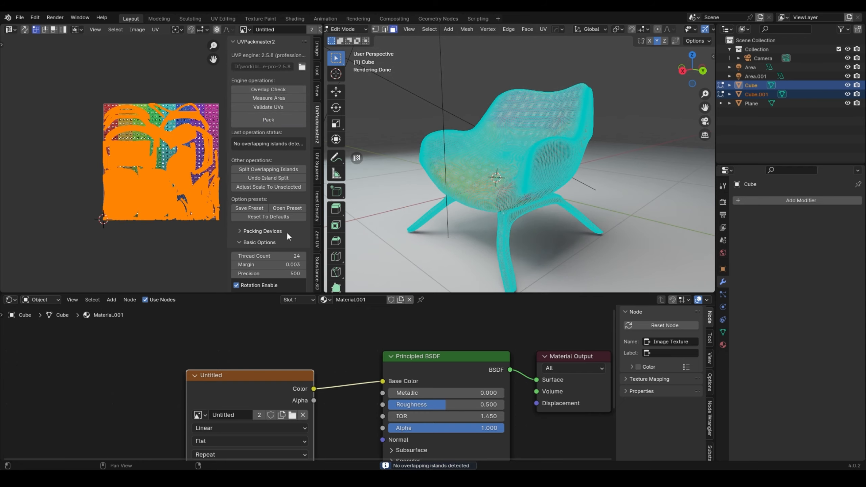
Step: Examine the checker texture on the chair's seat shell and legs from several angles in Object Mode
key("Tab")
left_click(487, 180)
scroll(510, 202, "up", 5)
scroll(519, 180, "down", 5)
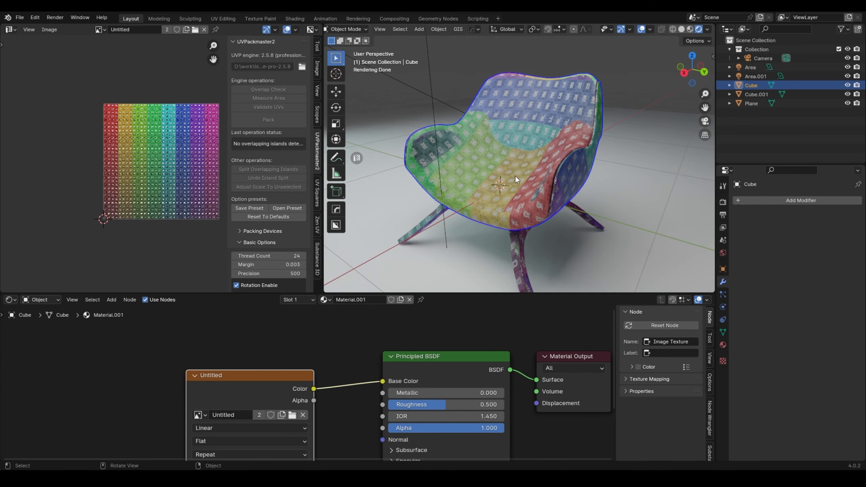
scroll(516, 180, "up", 5)
scroll(516, 170, "down", 5)
middle_click_drag(515, 171, 498, 193)
left_click(499, 194)
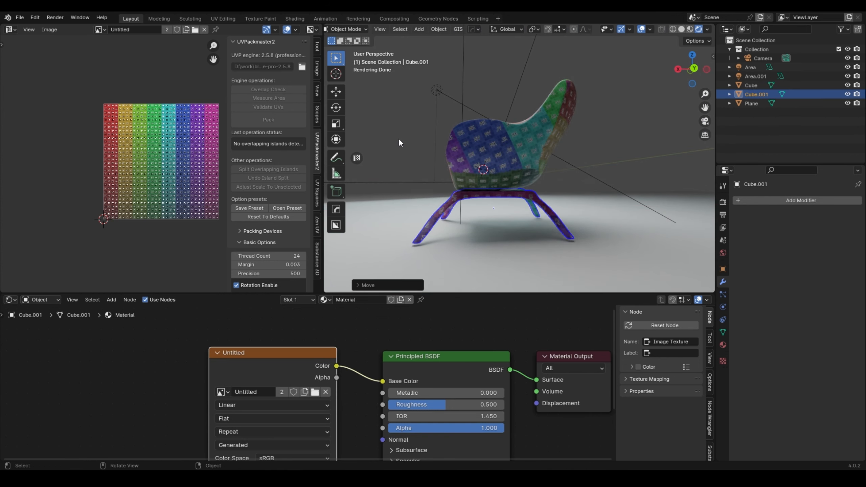
middle_click_drag(399, 143, 457, 181)
Step: Pack the UV islands of the chair's seat shell
left_click(462, 180)
scroll(464, 180, "up", 5)
key("Tab")
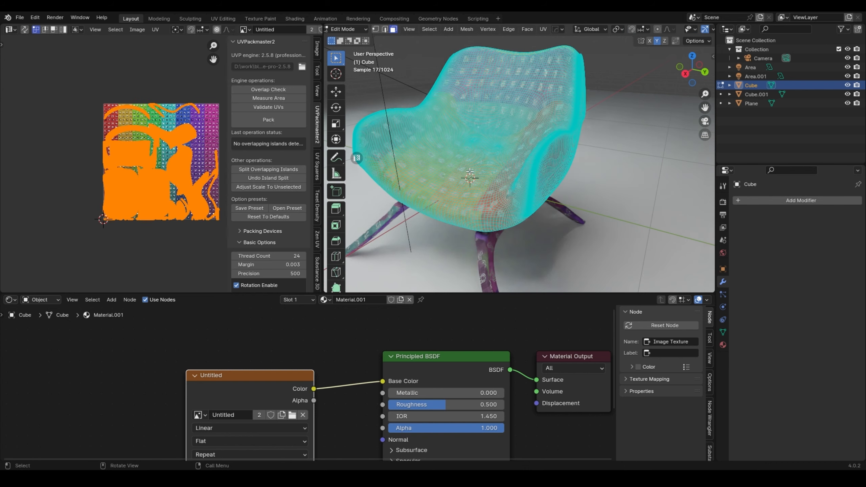
left_click(274, 121)
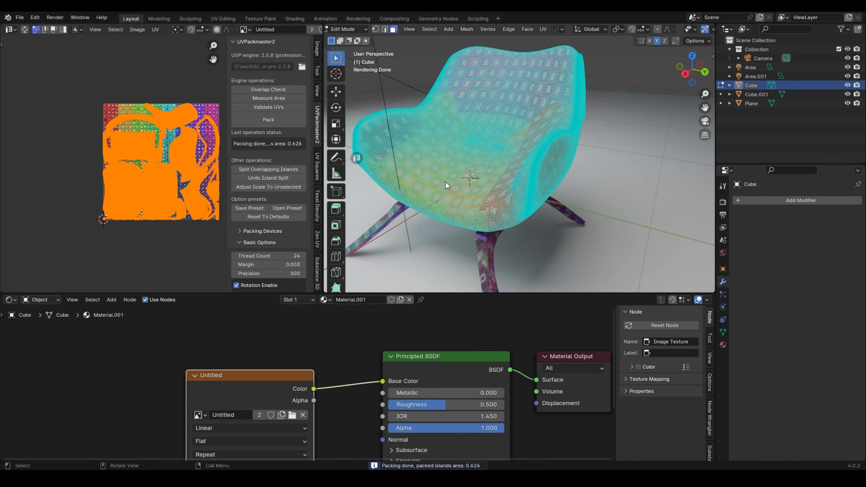
Step: Pack the UV islands of the chair's legs separately from the seat shell
key("Tab")
middle_click_drag(489, 273, 474, 229, "shift")
scroll(473, 228, "up", 2)
left_click(473, 228)
key("Tab")
left_click(269, 122)
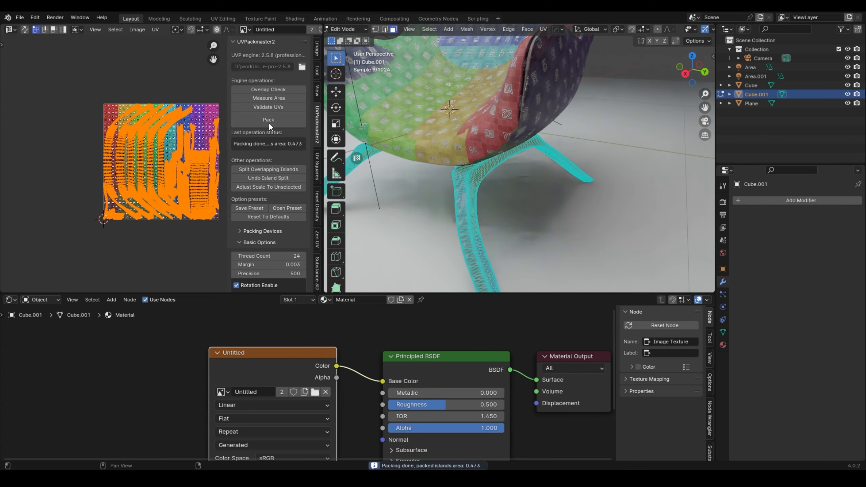
Step: Examine the packed checker pattern on the legs and seat shell, ending with the seat shell's mesh in Edit Mode
key("Tab")
scroll(515, 207, "up", 4)
middle_click_drag(516, 200, 494, 171)
scroll(530, 110, "down", 5)
scroll(494, 170, "up", 3)
key("Tab")
key("Tab")
left_click(505, 136)
key("Tab")
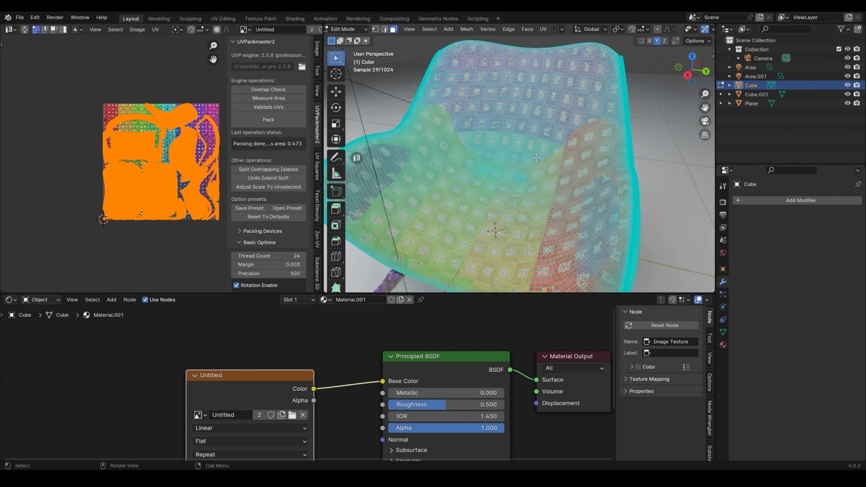
Step: Browse the Zen UV tools and turn on UV sync selection for the seat shell
left_click(319, 236)
scroll(282, 138, "down", 7)
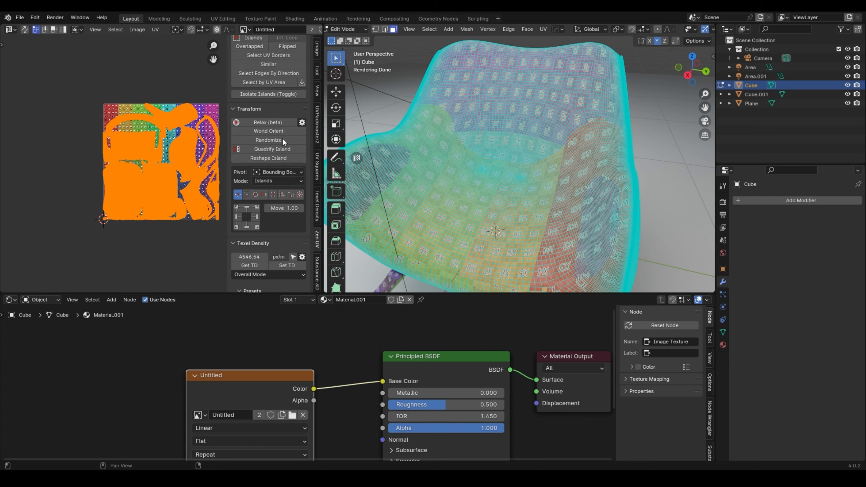
scroll(283, 138, "up", 7)
left_click(25, 30)
left_click(252, 125)
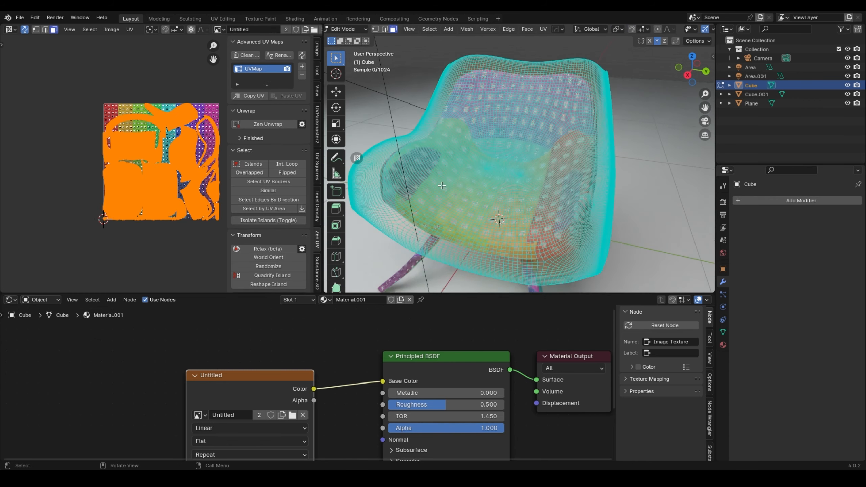
Step: Try the standard Unwrap on the seat shell and undo it
key("u")
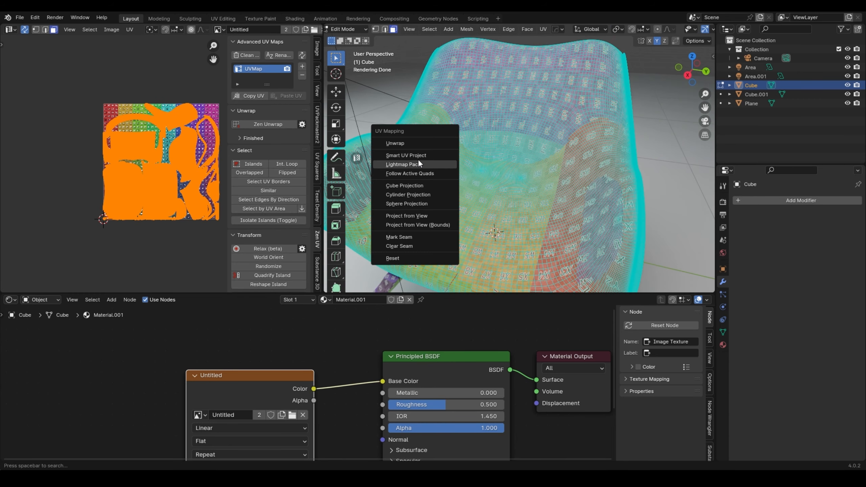
left_click(416, 144)
key("Tab")
middle_click_drag(433, 162, 530, 150)
key("ctrl+z")
key("ctrl+z")
Step: Unwrap the whole seat shell with Smart UV Project, accepting the offered settings
key("u")
left_click(443, 176)
key("Return")
key("Tab")
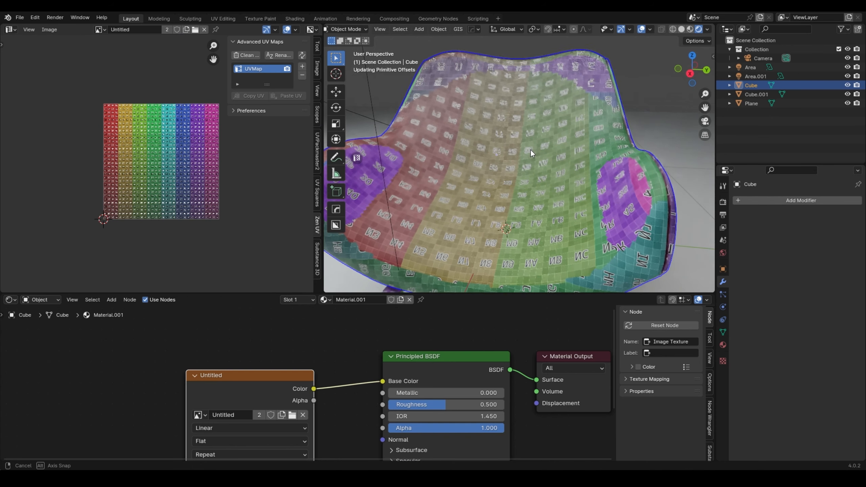
Step: Inspect the seat shell's checker pattern from the front and underside, comparing it with its UV layout
key("Tab")
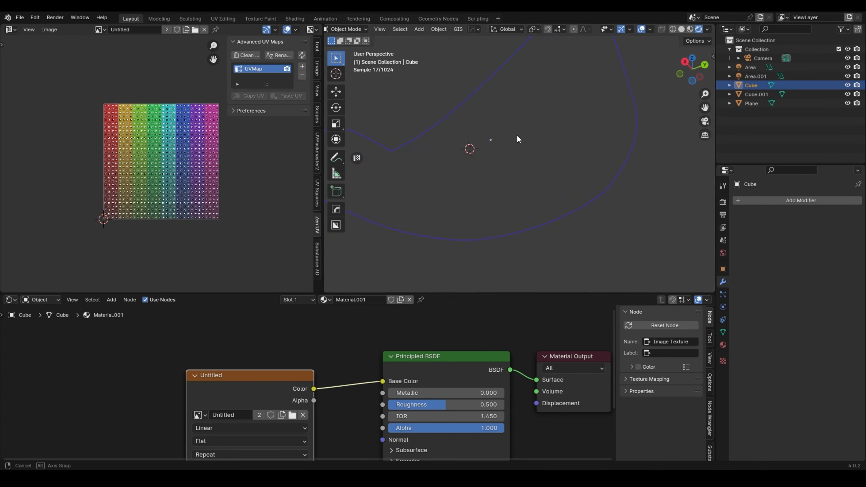
key("Tab")
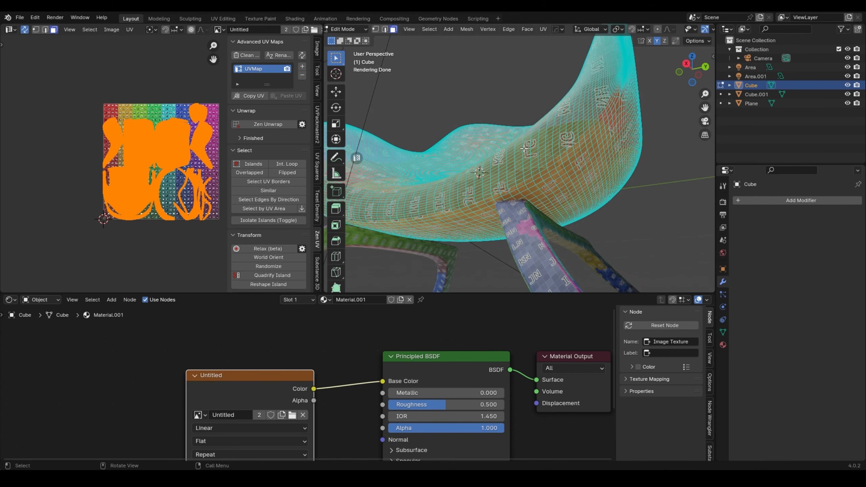
key("Tab")
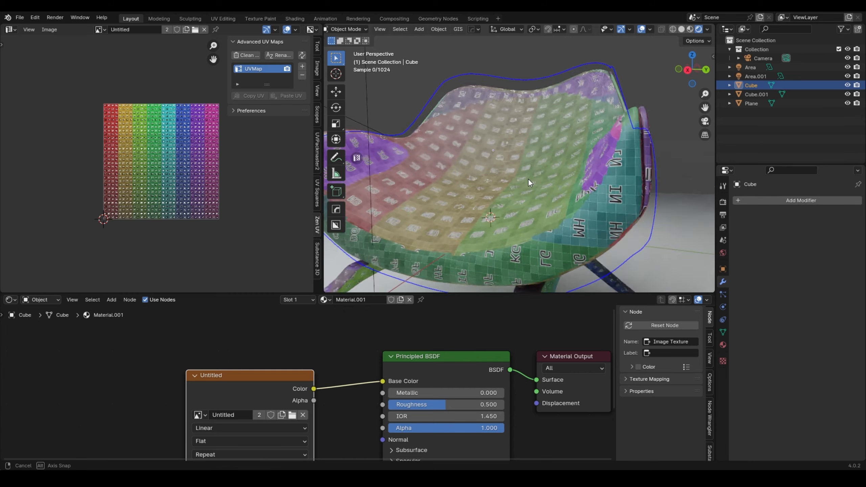
key("Tab")
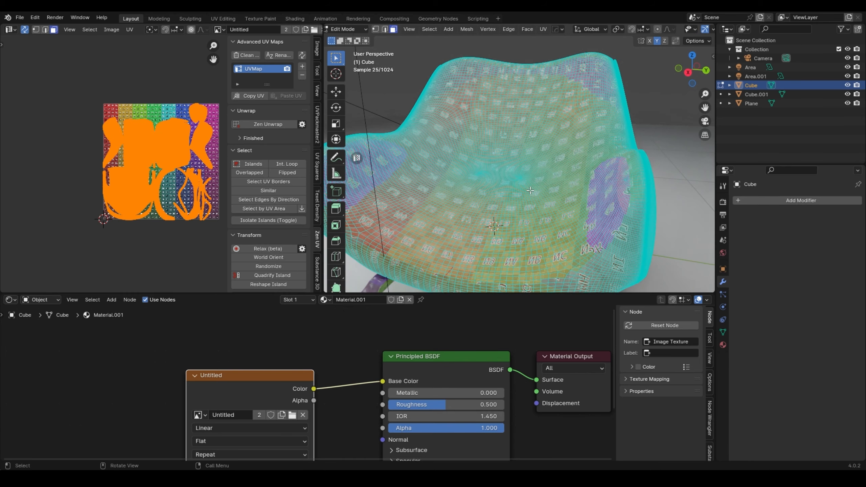
key("u")
left_click(492, 221)
key("Tab")
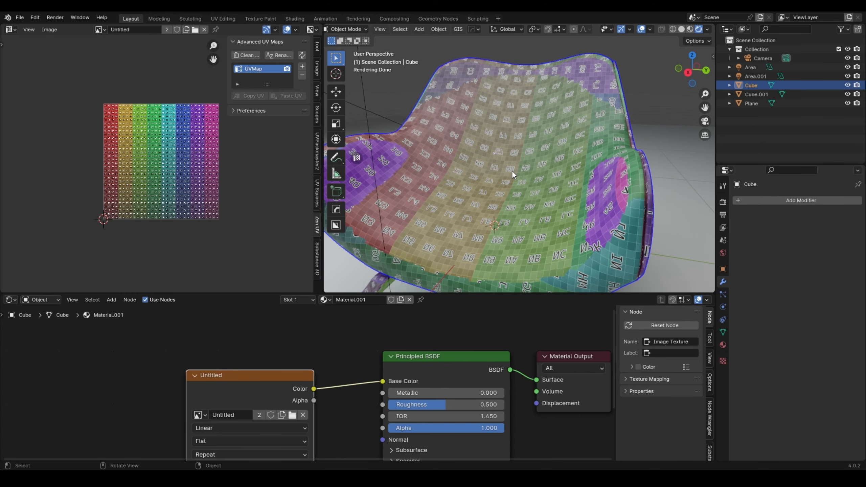
key("Tab")
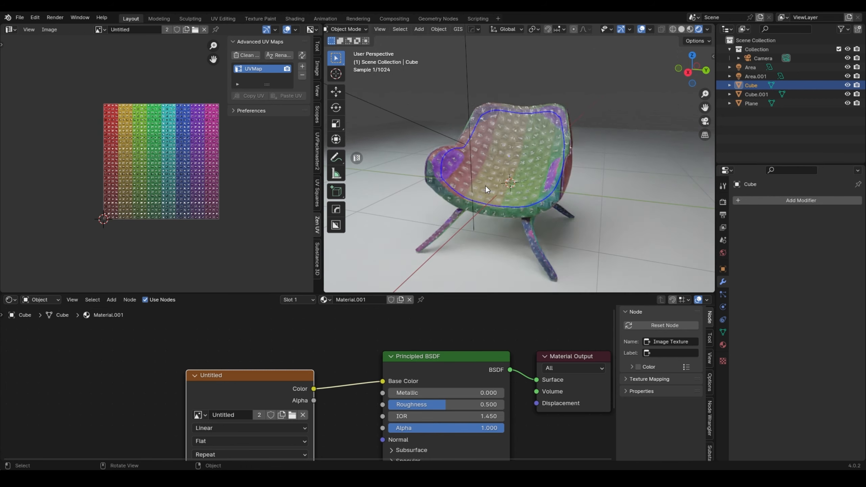
Step: Unwrap the chair's legs with Smart UV Project, accepting the offered settings
middle_click_drag(485, 186, 448, 245)
scroll(489, 224, "up", 10)
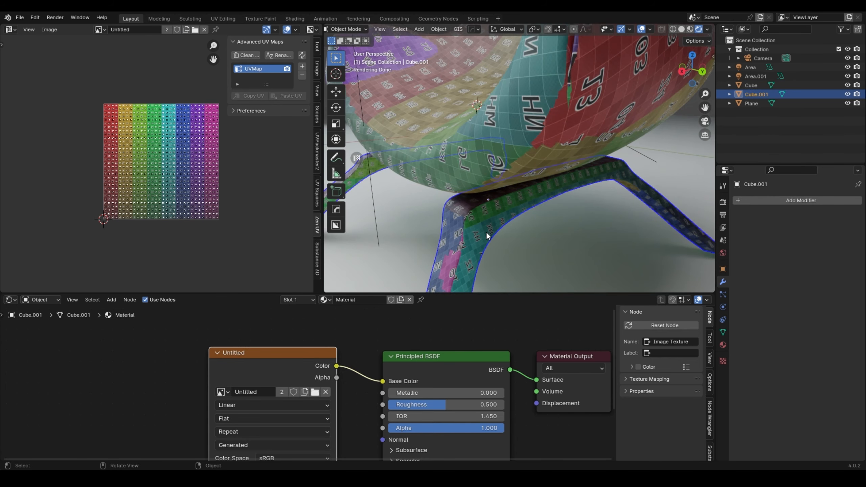
key("Tab")
key("u")
left_click(491, 146)
key("Return")
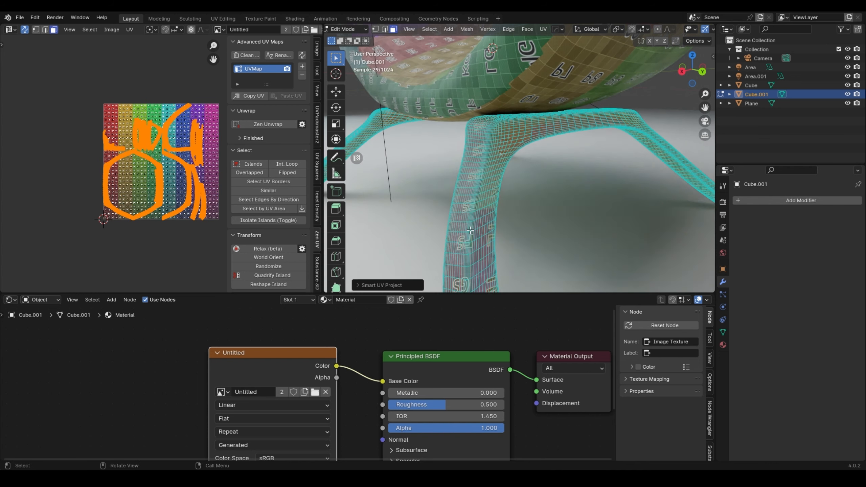
key("Tab")
middle_click_drag(466, 170, 482, 181)
Step: Run an overlap check on the legs' UVs and pack their islands with UVPackmaster2
key("Tab")
left_click(317, 124)
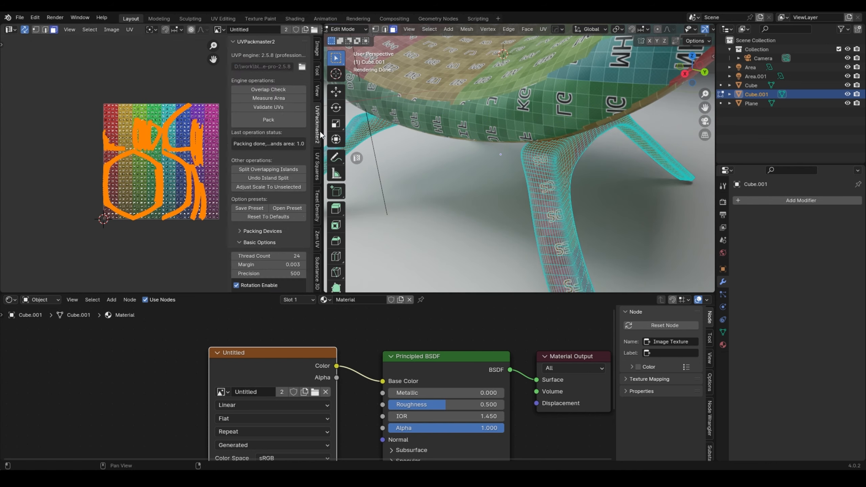
left_click(268, 90)
left_click(268, 119)
key("Tab")
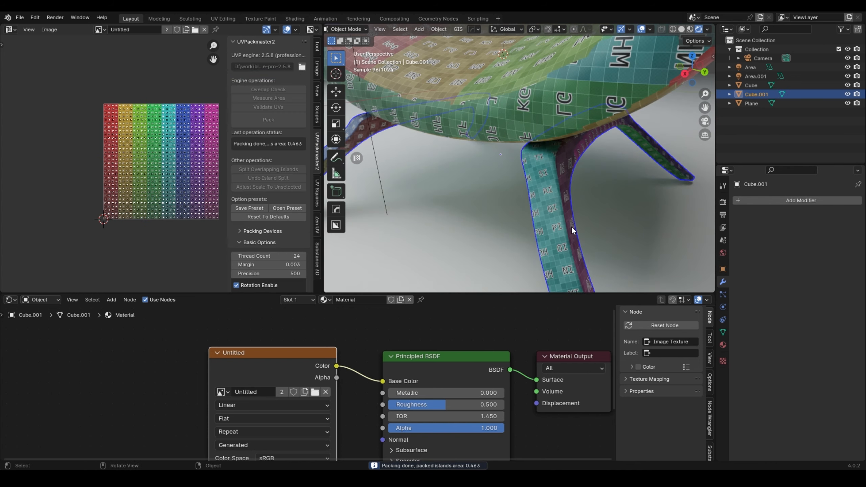
scroll(571, 226, "down", 10)
scroll(526, 159, "up", 3)
middle_click_drag(503, 138, 512, 166, "shift")
scroll(499, 175, "down", 1)
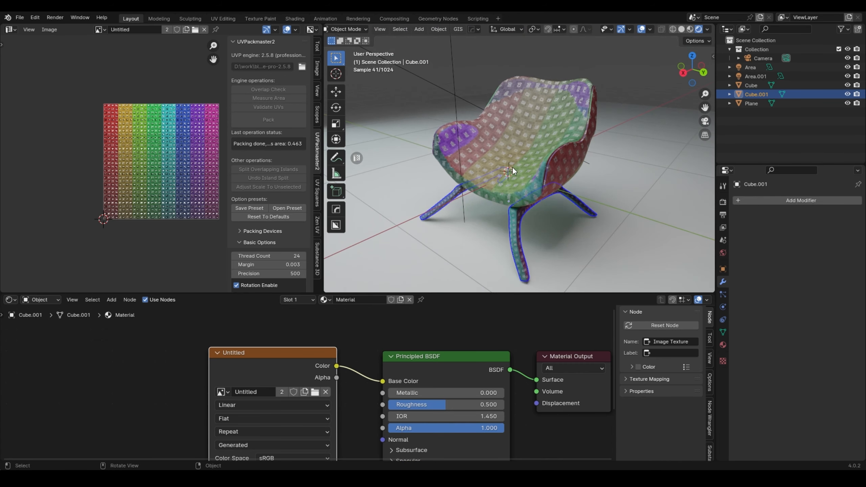
Step: Save the file and display the material properties of the chair's legs
key("ctrl+s")
left_click(514, 117)
left_click(514, 117)
left_click_drag(341, 292, 341, 245)
left_click(441, 179)
left_click(459, 130)
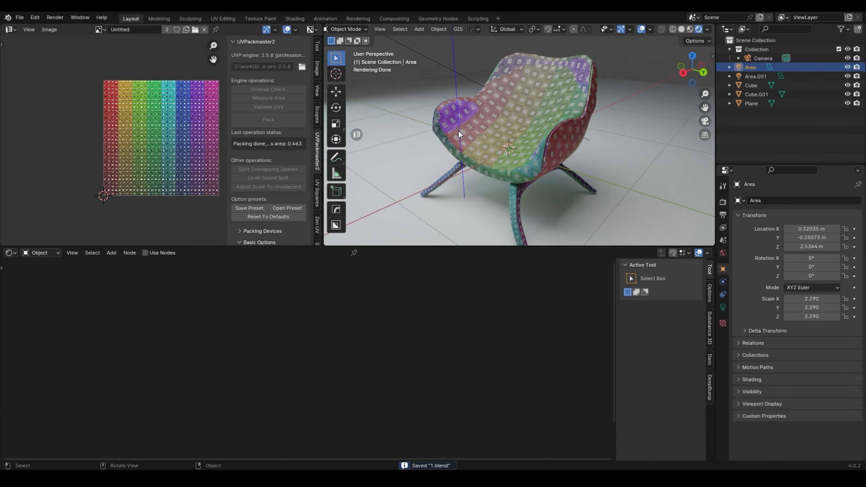
left_click(476, 135)
left_click(723, 345)
left_click(517, 200)
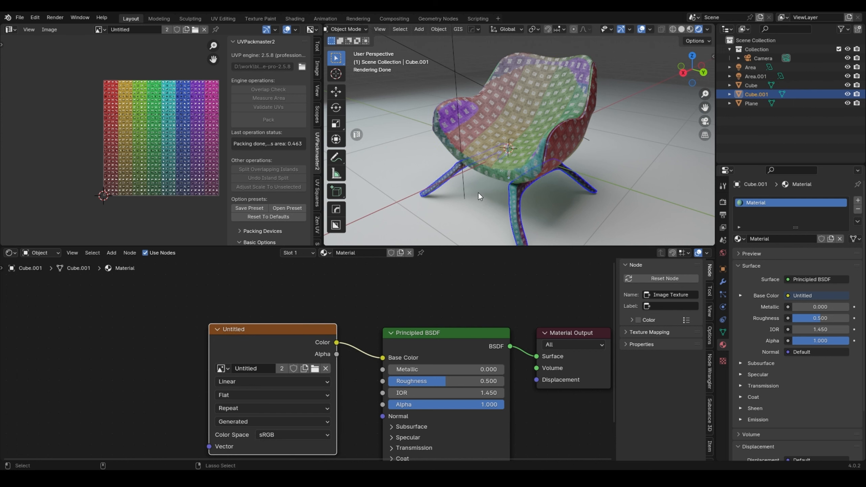
key("ctrl+s")
Step: Select the legs together with the seat shell and start exporting the chair model
left_click(459, 171)
left_click(458, 170)
left_click(472, 139, "shift")
left_click(19, 18)
mouse_move(58, 155)
left_click(144, 238)
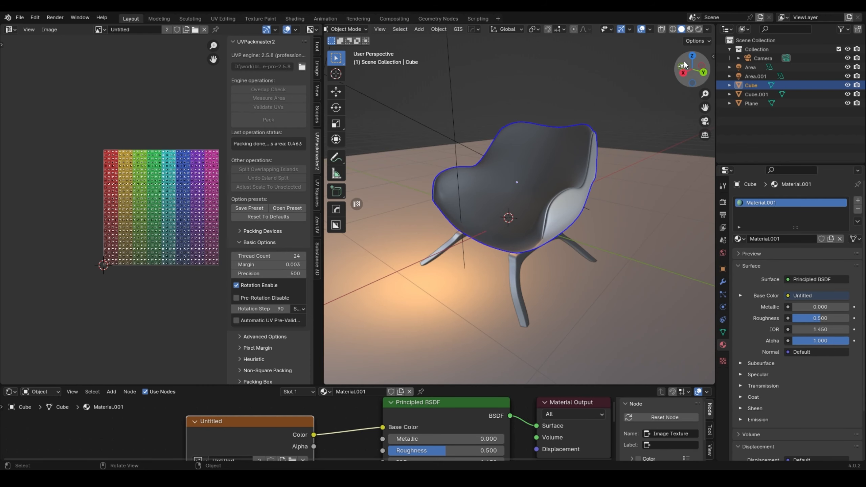
Step: Show the Face Orientation overlay and correct the seat shell's inverted face normals
left_click(650, 29)
left_click(594, 202)
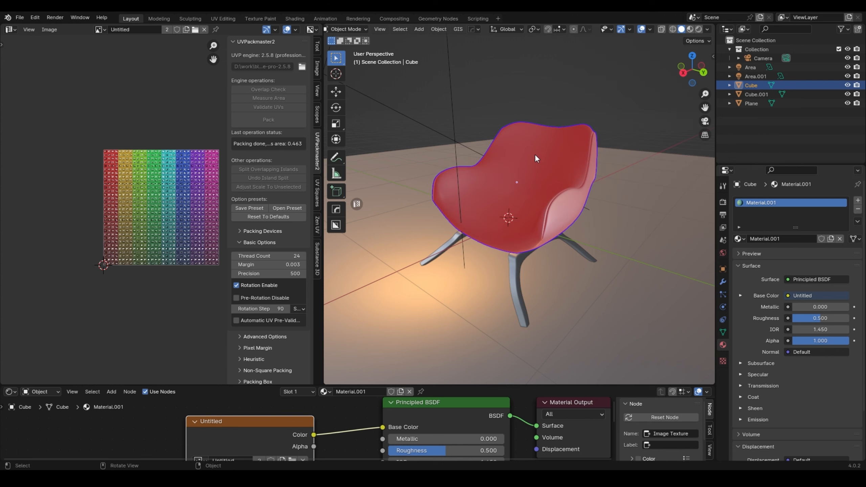
key("Tab")
left_click(466, 29)
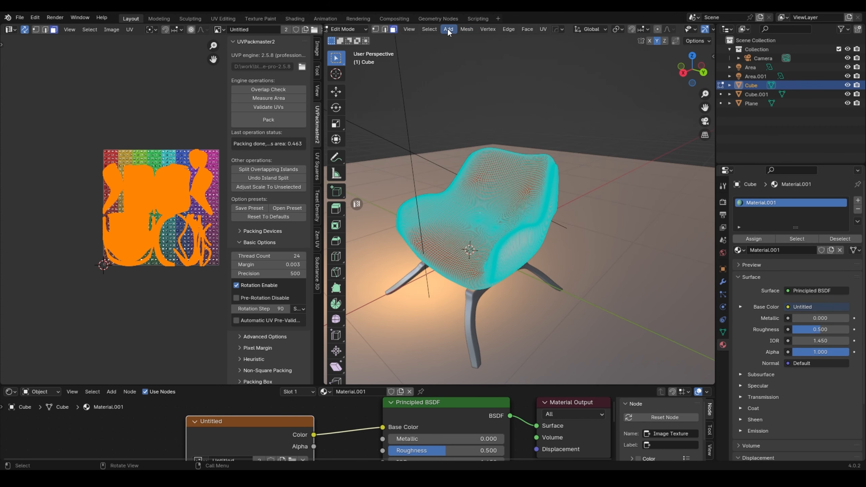
mouse_move(471, 29)
mouse_move(504, 181)
left_click(588, 191)
key("Tab")
Step: Select the seat shell and legs together and export the corrected chair model
left_click(574, 151)
middle_click_drag(574, 150, 522, 215)
scroll(592, 212, "down", 3)
left_click(517, 218)
left_click(503, 240, "shift")
key("q")
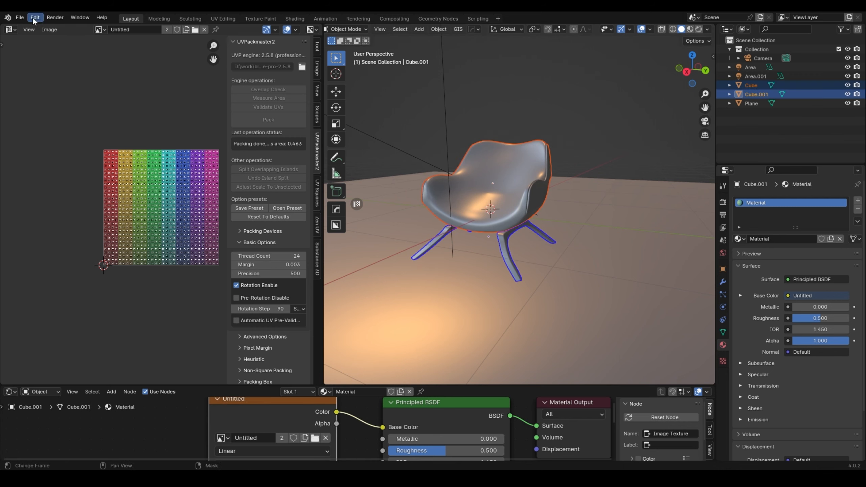
left_click(19, 17)
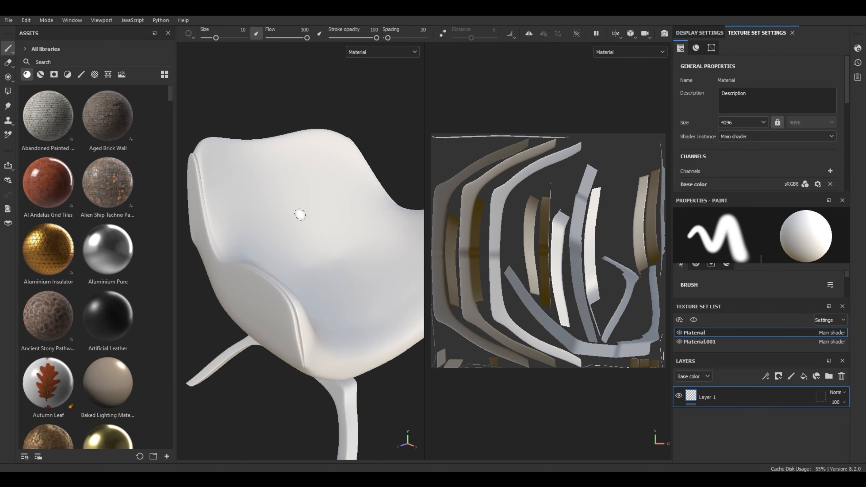
Step: Switch to Substance 3D Painter and open mesh map baking for the chair with the Curvature map included
mouse_move(300, 216)
left_mouse_down("alt")
mouse_move(315, 222)
mouse_move(307, 234)
left_mouse_up("alt")
scroll(741, 163, "down", 5)
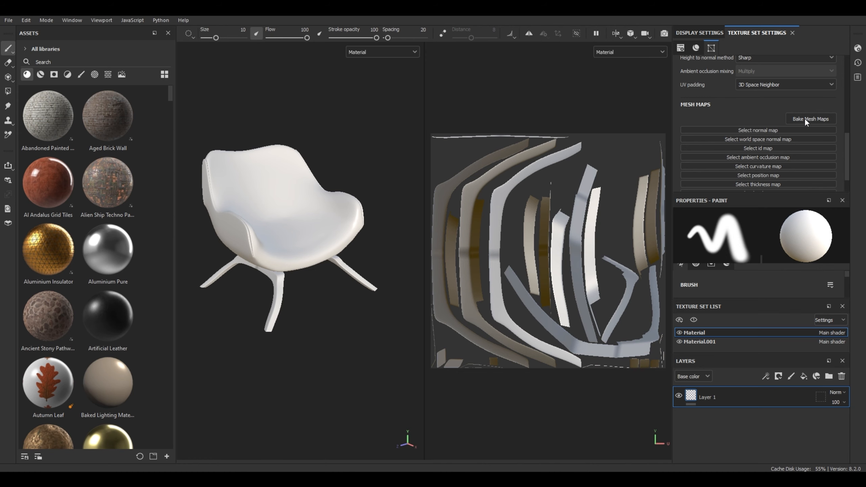
left_click(804, 117)
left_click(286, 221)
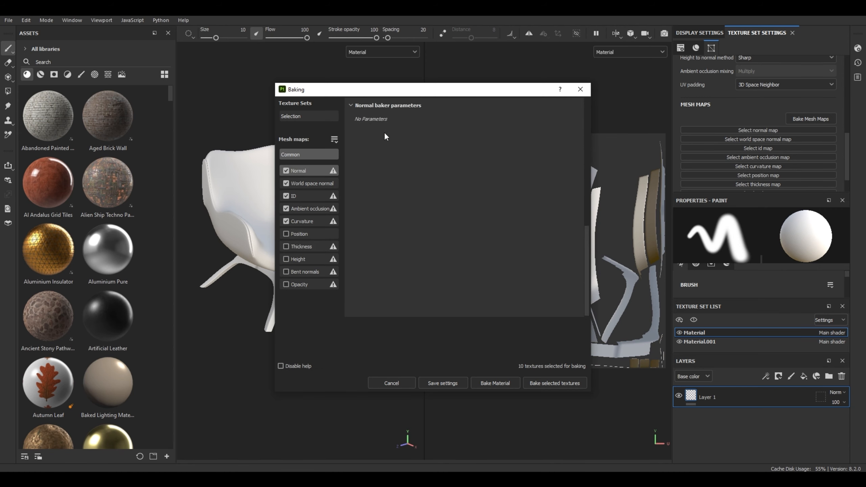
Step: Set the common bake output size to 4096 and the matching method to Always
left_click(309, 155)
left_click(426, 117)
left_click(451, 150)
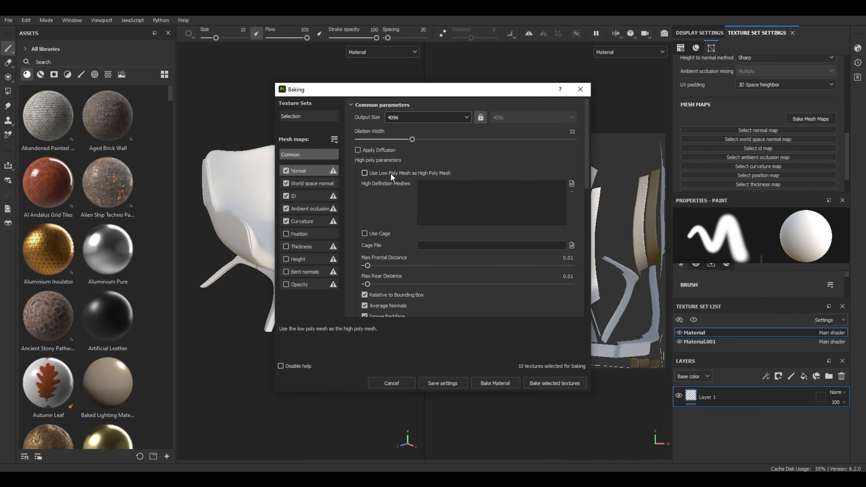
scroll(363, 216, "down", 3)
left_click(443, 265)
left_click(454, 264)
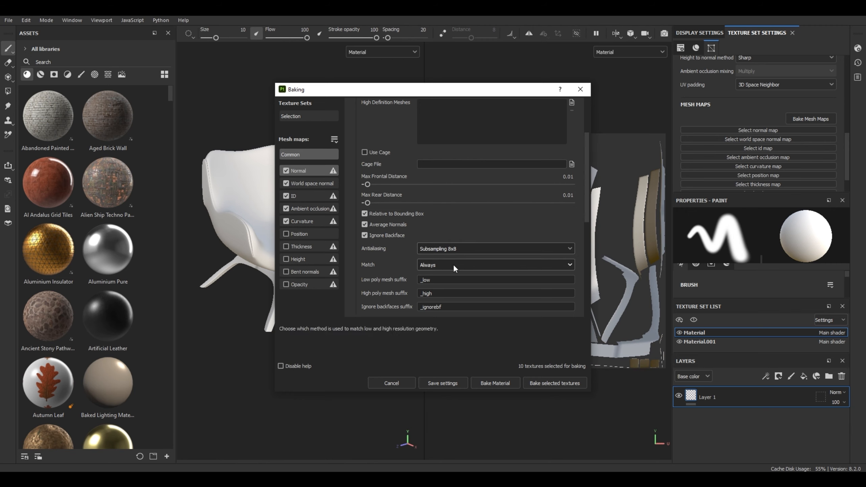
scroll(381, 250, "up", 5)
Step: Review the baker parameters for the ambient occlusion, normal, curvature, position and thickness maps
left_click(308, 209)
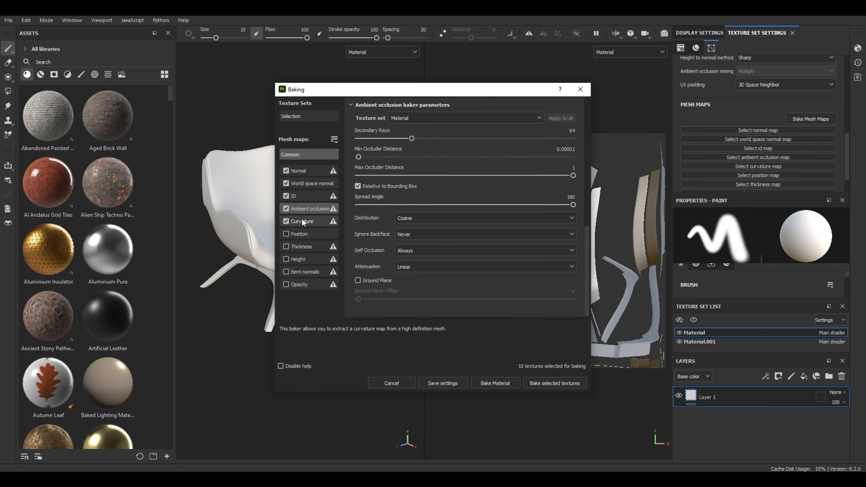
left_click(321, 172)
scroll(391, 194, "up", 9)
scroll(392, 244, "down", 4)
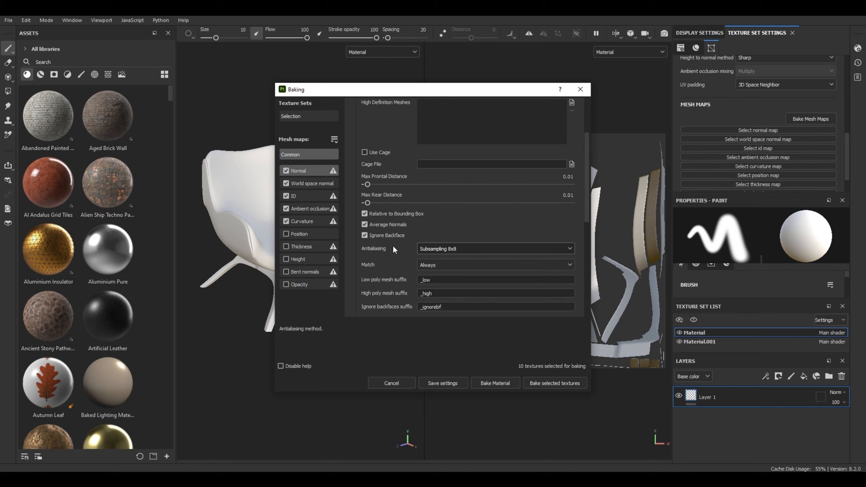
scroll(361, 223, "up", 5)
left_click(303, 208)
left_click(302, 219)
left_click(303, 234)
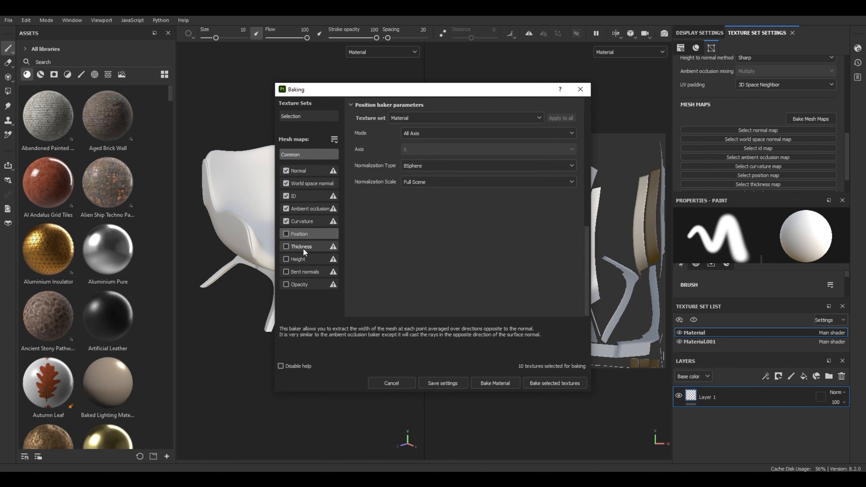
left_click(303, 248)
left_click(301, 171)
Step: Bake the selected mesh maps for both texture sets, close the bake report and check the chair
left_click(539, 383)
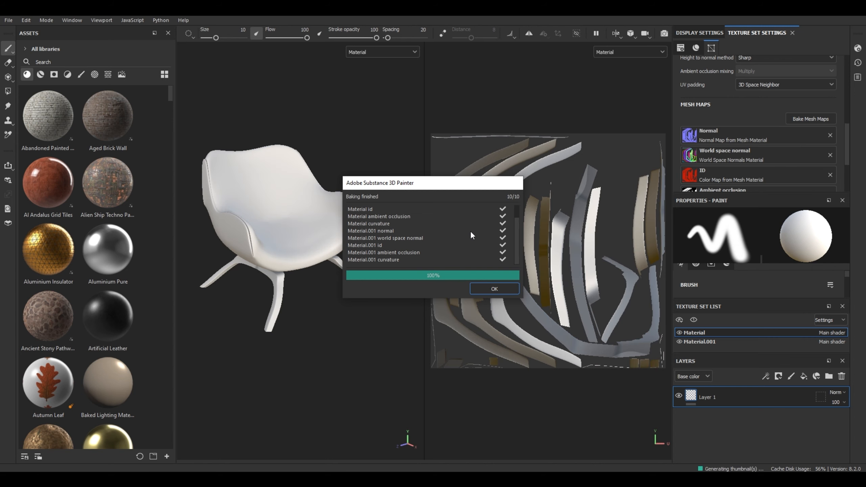
left_click(495, 287)
left_click_drag(322, 205, 278, 190, "alt")
scroll(279, 191, "up", 5)
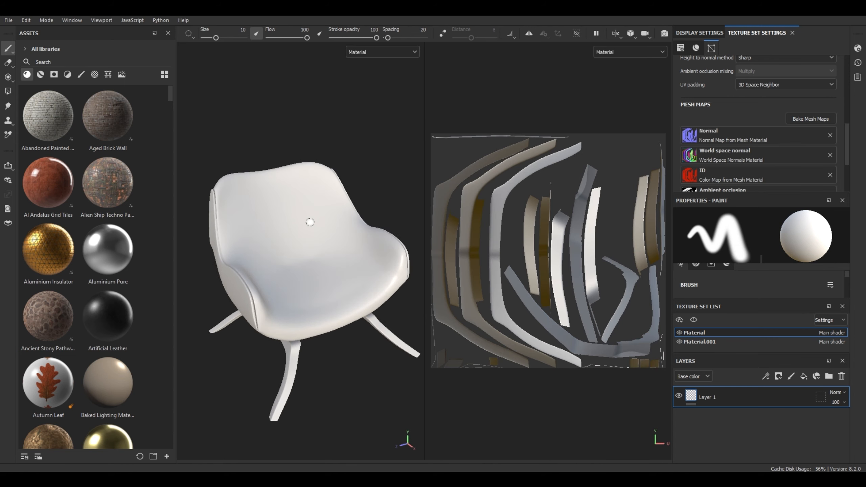
Step: Check the Microfiber Fabric Brushed Downwards presets online, apply that fabric to the seat shell, and put Cedar Wood Varnished on the legs
left_click(725, 340)
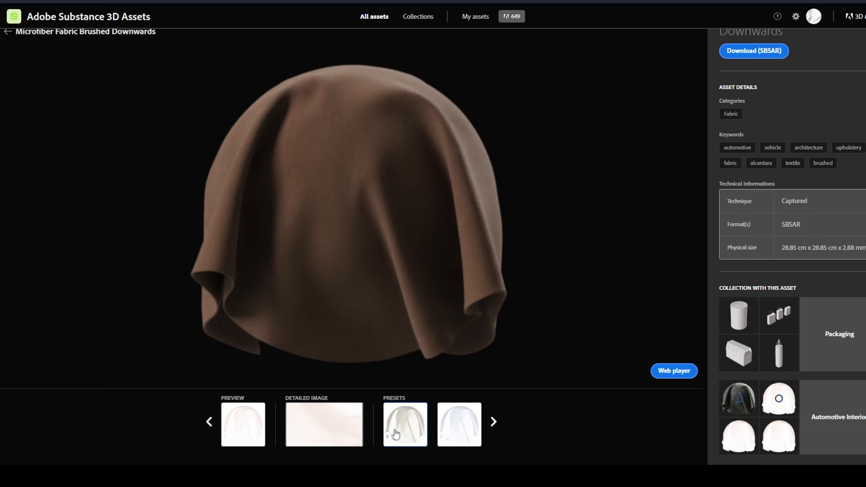
left_click(457, 432)
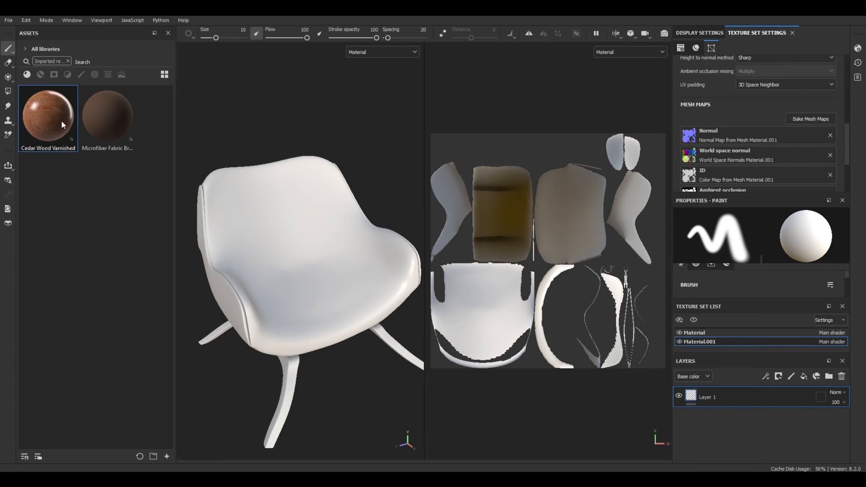
mouse_move(61, 120)
left_mouse_down()
mouse_move(70, 120)
mouse_move(131, 209)
mouse_move(290, 392)
left_mouse_up()
left_click_drag(107, 116, 333, 251, "ctrl")
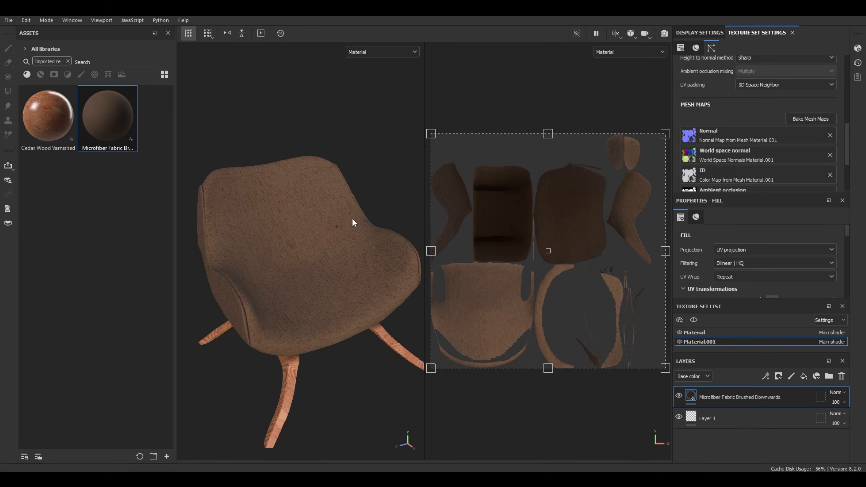
Step: Tile the seat shell's microfiber fabric more densely and change its colour to off-white
scroll(358, 224, "up", 5)
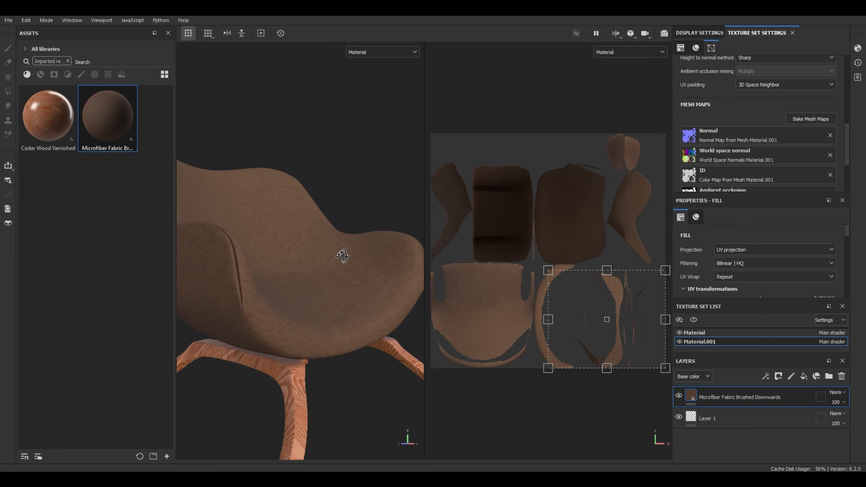
scroll(686, 279, "down", 5)
scroll(736, 249, "down", 6)
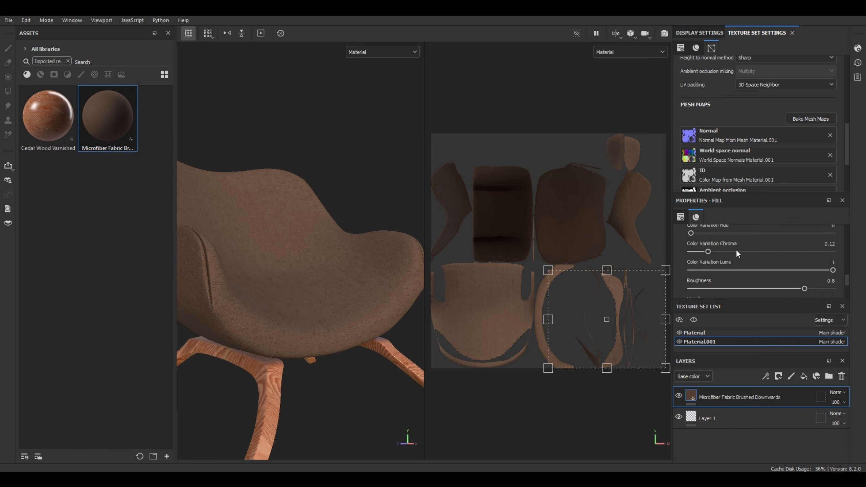
scroll(737, 252, "up", 2)
left_click(740, 268)
left_click_drag(677, 311, 614, 304)
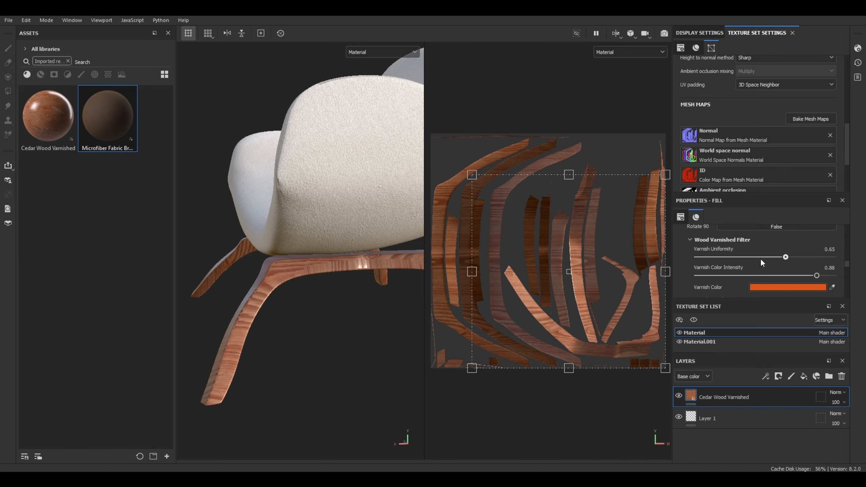
Step: Fine-tune the varnish parameters of the Cedar Wood Varnished fill and check the wood on the legs
scroll(688, 266, "down", 2)
left_click_drag(725, 253, 705, 254)
scroll(688, 276, "down", 3)
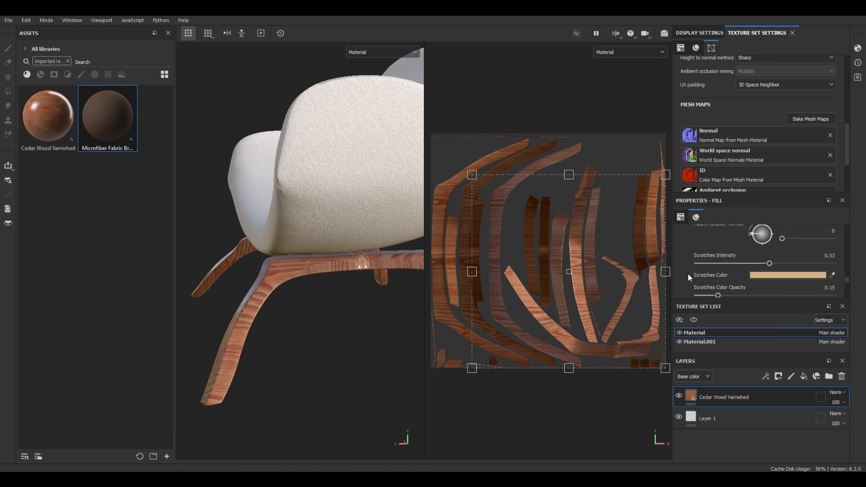
scroll(692, 277, "up", 10)
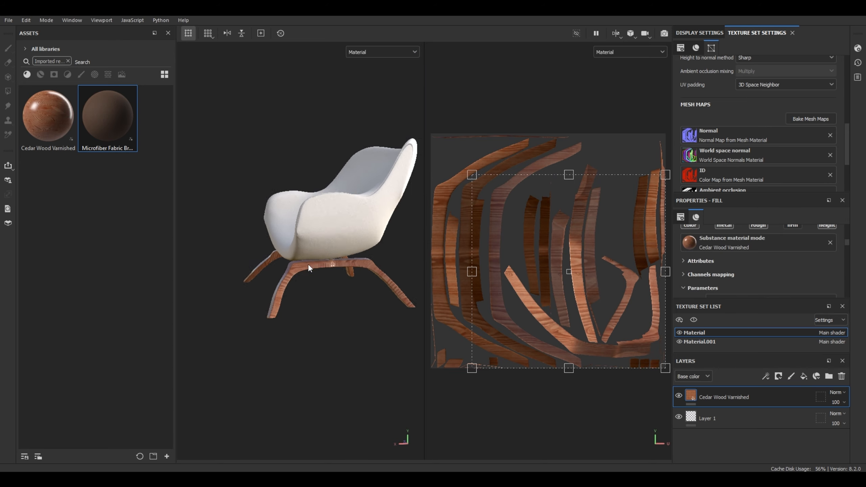
mouse_move(308, 265)
left_mouse_down("alt")
mouse_move(332, 283)
mouse_move(315, 265)
mouse_move(283, 292)
mouse_move(358, 269)
mouse_move(323, 273)
mouse_move(340, 249)
mouse_move(310, 294)
left_mouse_up("alt")
scroll(332, 283, "up", 5)
left_click(326, 272)
scroll(323, 273, "down", 4)
scroll(310, 294, "down", 2)
middle_click_drag(310, 295, 347, 279, "alt")
Step: Export the chair's textures from the project, cancel the save request and switch to Blender
left_click(8, 20)
left_click(52, 206)
left_click(857, 10)
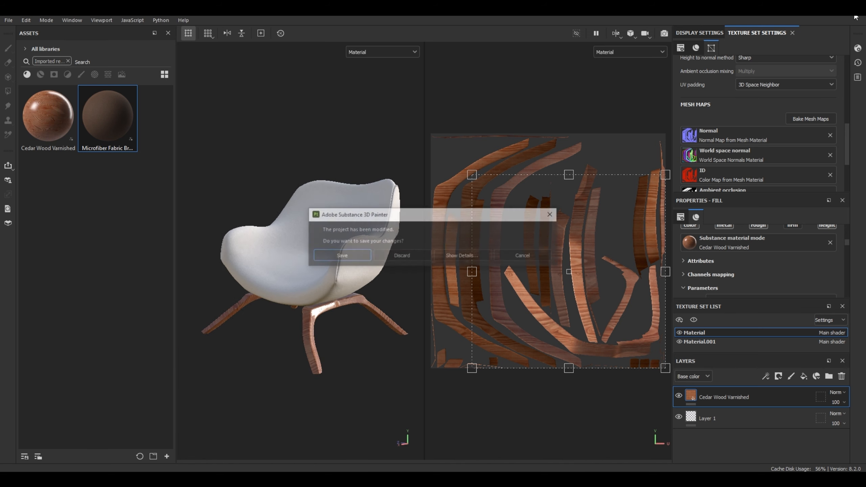
left_click(538, 255)
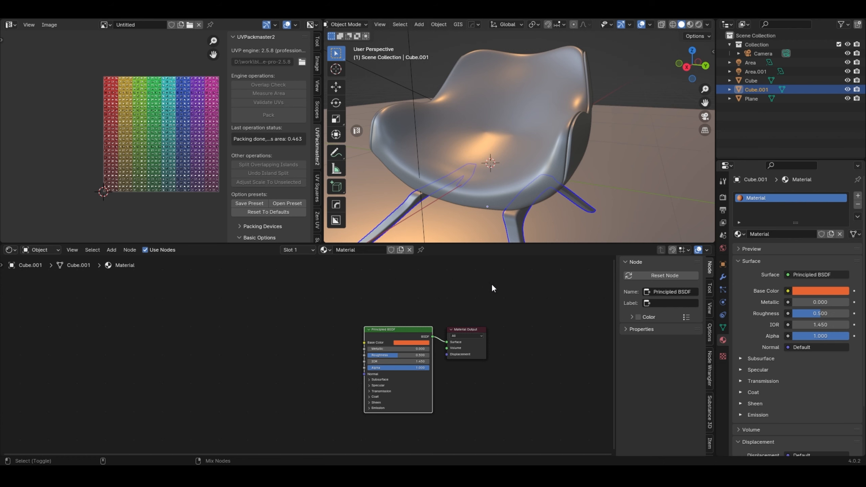
Step: Show the chair with rendered shading in an enlarged 3D viewport
left_click(699, 24)
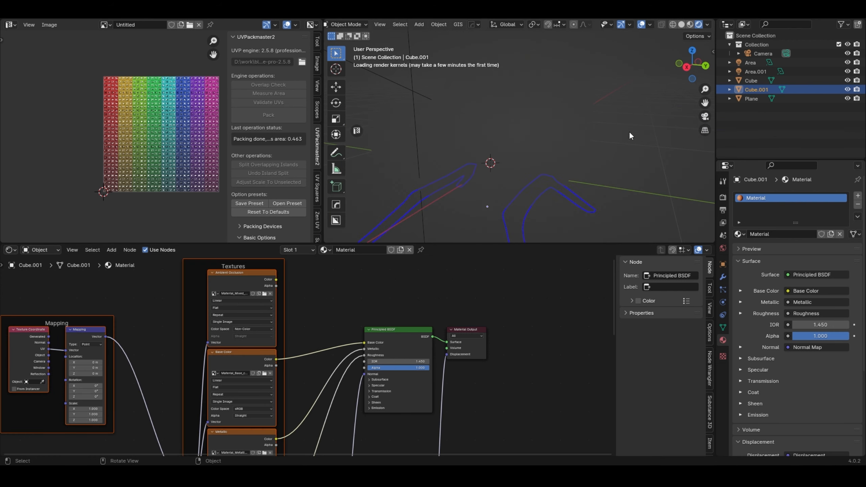
left_click_drag(527, 244, 508, 363)
middle_click_drag(553, 235, 527, 242)
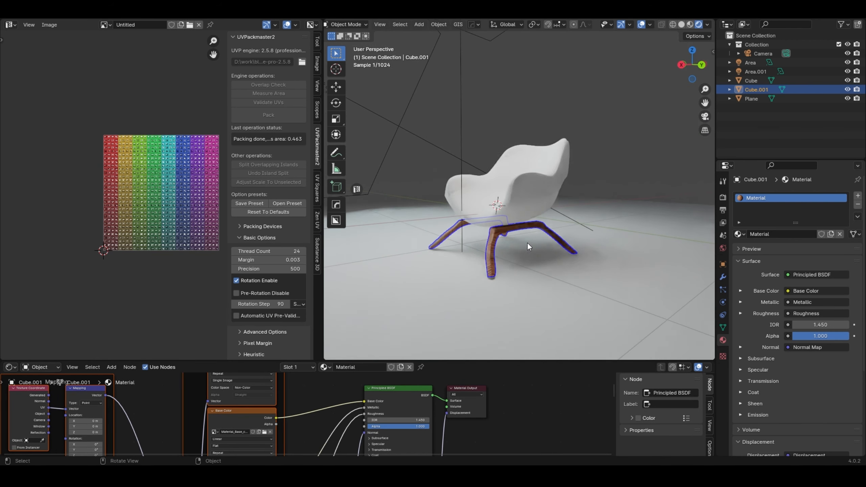
scroll(571, 188, "up", 4)
mouse_move(571, 188)
middle_mouse_down()
mouse_move(511, 192)
mouse_move(479, 217)
mouse_move(530, 204)
middle_mouse_up()
Step: Put the seat shell into Sculpt Mode and smooth its side surface with the Smooth brush
left_click(477, 221)
key("Tab")
left_click(353, 27)
left_click(348, 53)
scroll(480, 216, "down", 5)
mouse_move(532, 204)
left_mouse_down()
mouse_move(536, 225)
mouse_move(540, 211)
left_mouse_up()
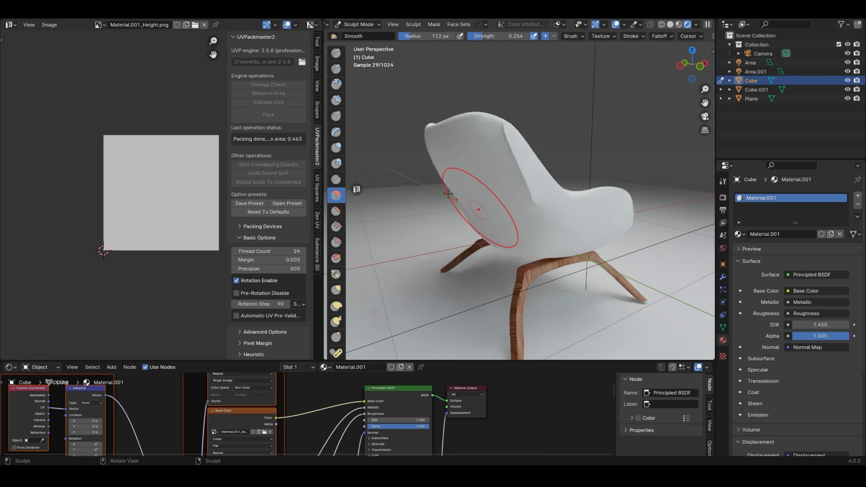
Step: Set the Smooth brush strength to 0.369 and turn the UV editor into a second 3D viewport
left_click_drag(490, 36, 497, 36)
middle_click_drag(477, 174, 453, 190)
scroll(533, 168, "down", 3)
left_click(11, 25)
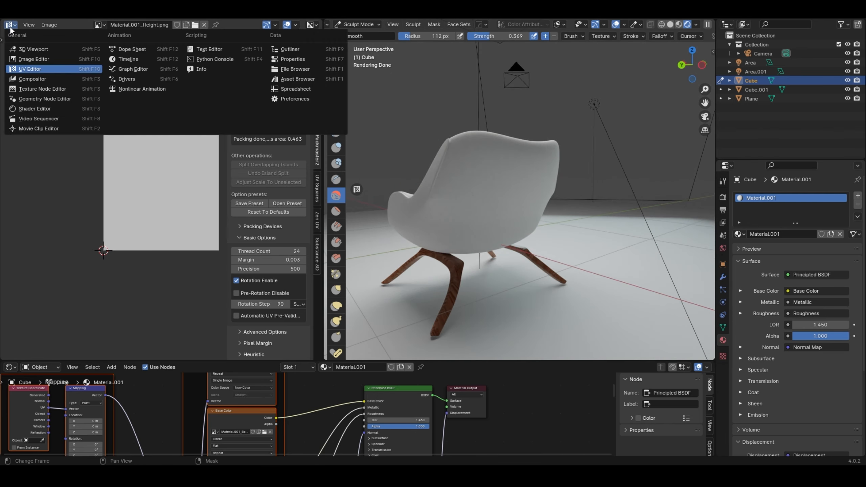
left_click(34, 48)
scroll(170, 215, "up", 4)
middle_click_drag(170, 215, 136, 208)
scroll(189, 237, "up", 3)
scroll(495, 211, "up", 3)
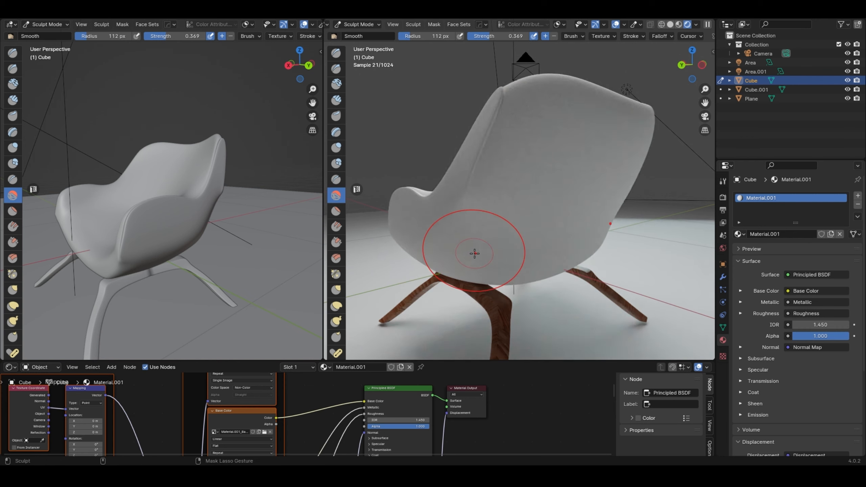
Step: Smooth the seat shell's back and lower side seam, raising the brush strength to 0.707
left_click_drag(467, 191, 454, 210)
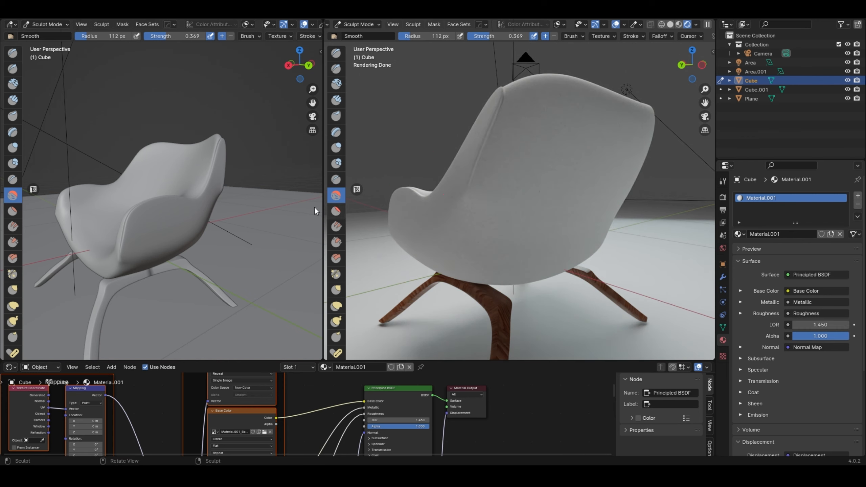
middle_click_drag(316, 211, 247, 184)
scroll(247, 184, "up", 3)
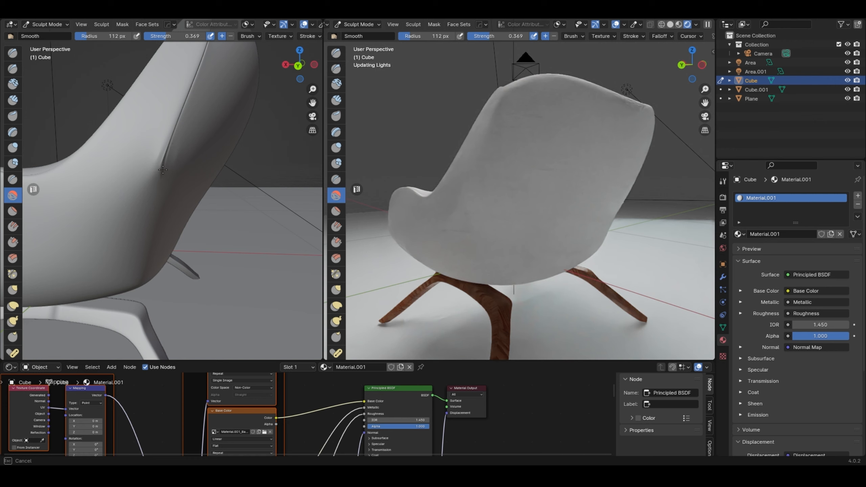
left_click_drag(163, 170, 158, 185)
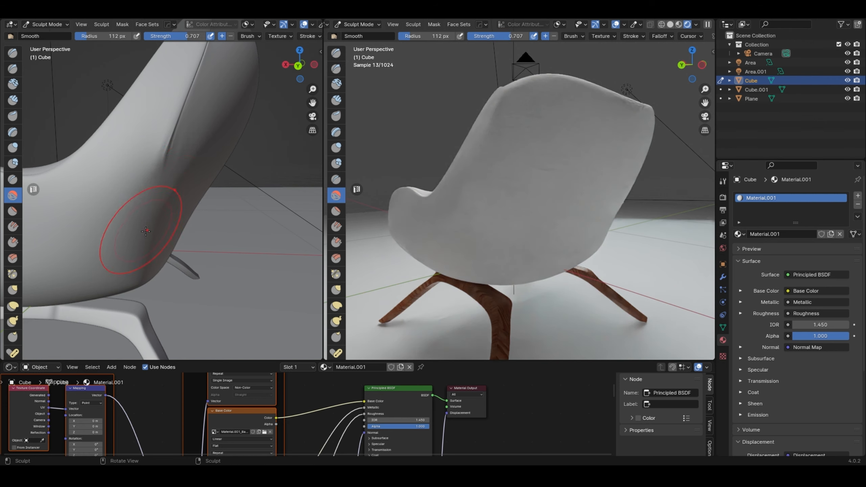
mouse_move(145, 231)
middle_mouse_down()
mouse_move(164, 140)
mouse_move(177, 157)
mouse_move(246, 150)
mouse_move(170, 145)
mouse_move(168, 209)
mouse_move(166, 190)
middle_mouse_up()
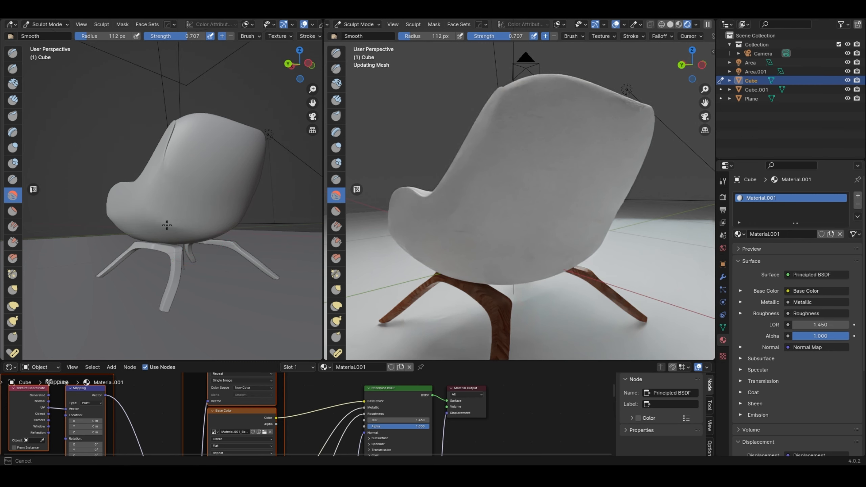
middle_click_drag(167, 224, 152, 199)
middle_click_drag(169, 151, 209, 165)
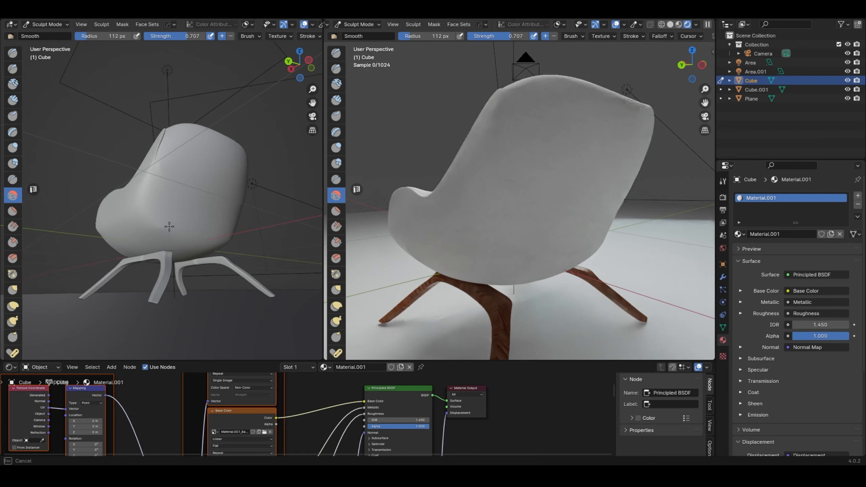
left_click_drag(158, 219, 180, 182)
Step: Check the seat shell from the front, return it to Object Mode and clear the selection
mouse_move(181, 181)
middle_mouse_down()
mouse_move(198, 177)
mouse_move(141, 180)
mouse_move(170, 156)
mouse_move(112, 286)
mouse_move(119, 257)
mouse_move(91, 267)
mouse_move(155, 195)
mouse_move(231, 145)
mouse_move(223, 223)
mouse_move(259, 239)
middle_mouse_up()
scroll(141, 179, "up", 4)
scroll(170, 157, "up", 2)
scroll(235, 217, "down", 5)
scroll(99, 163, "up", 6)
middle_click_drag(100, 162, 153, 180)
key("Tab")
left_click(48, 25)
left_click(46, 37)
left_click(183, 79)
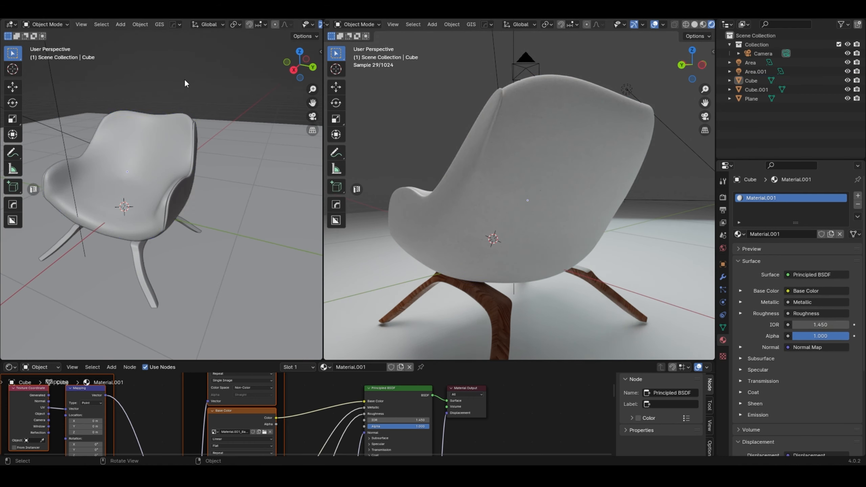
Step: Inspect the shell's fabric texture and the legs' wood grain up close in the rendered view
scroll(191, 103, "down", 1)
middle_click_drag(386, 200, 465, 187)
scroll(466, 187, "up", 5)
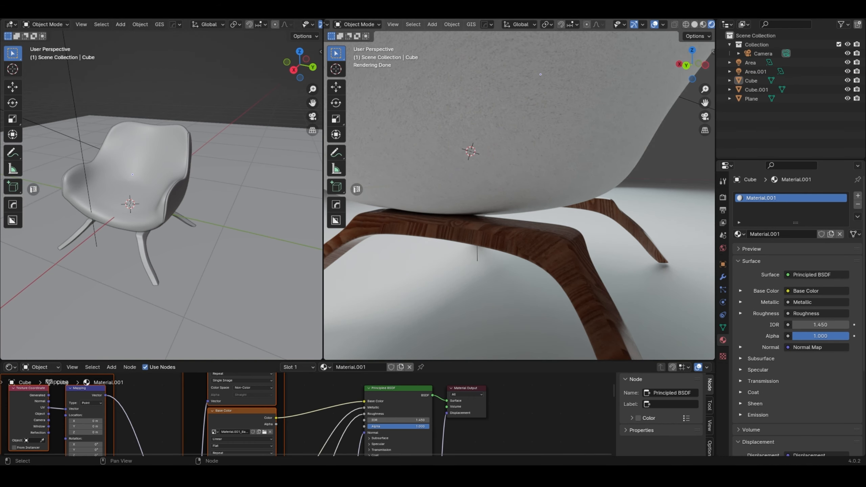
scroll(491, 230, "up", 2)
left_click(461, 243)
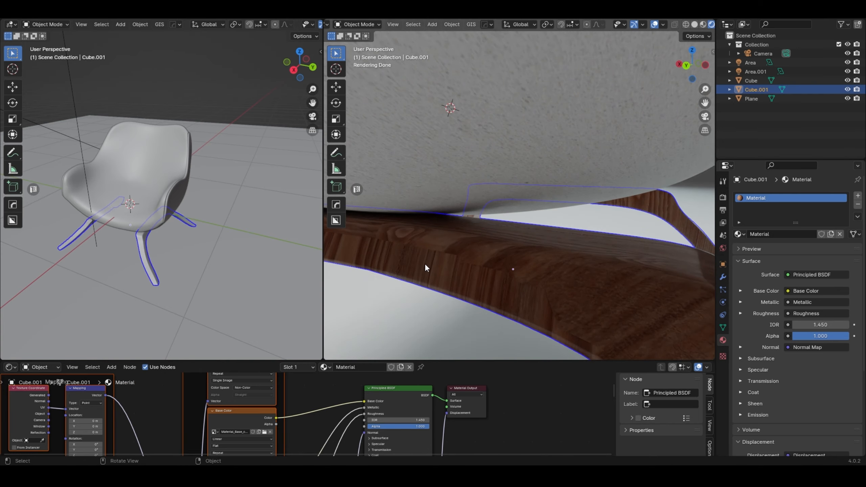
scroll(426, 264, "down", 7)
middle_click_drag(426, 264, 527, 202)
scroll(526, 204, "up", 5)
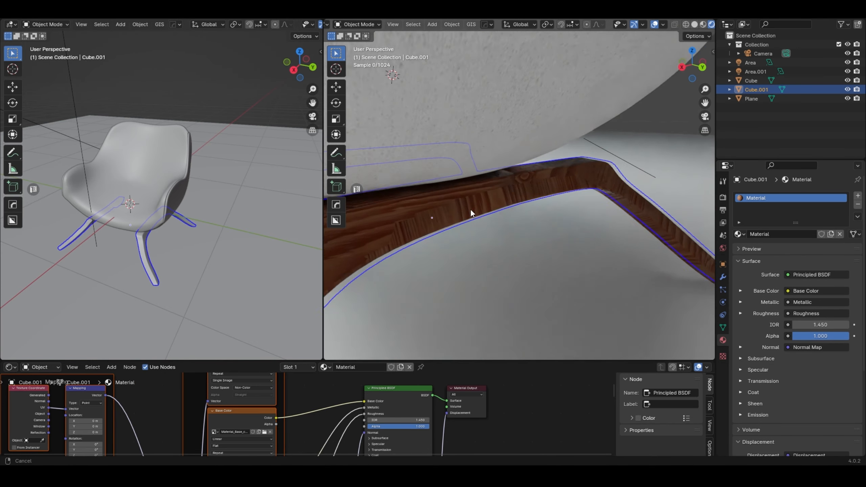
Step: Enlarge the node editor, check the legs' mesh in Edit Mode and deselect the legs
left_click_drag(262, 360, 269, 330)
key("Tab")
key("Tab")
middle_click_drag(404, 217, 394, 245)
key("Tab")
key("Tab")
scroll(409, 215, "down", 8)
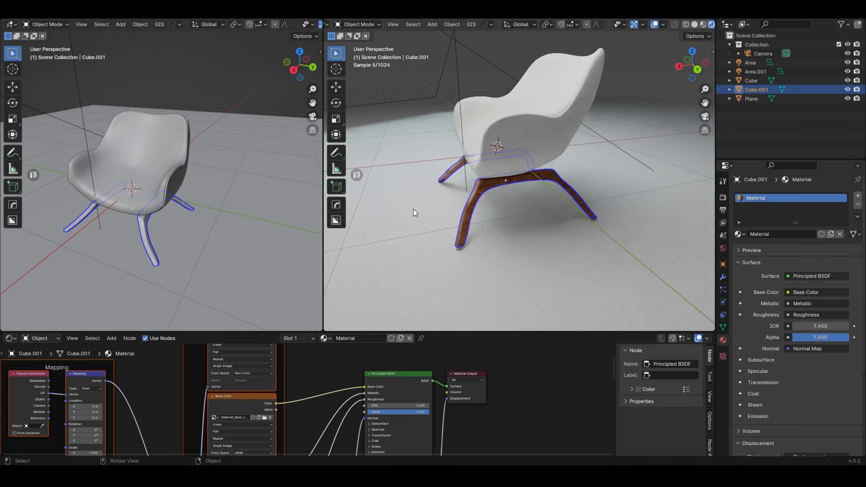
middle_click_drag(413, 209, 452, 228)
scroll(478, 157, "up", 2)
left_click(479, 128)
scroll(532, 164, "down", 2)
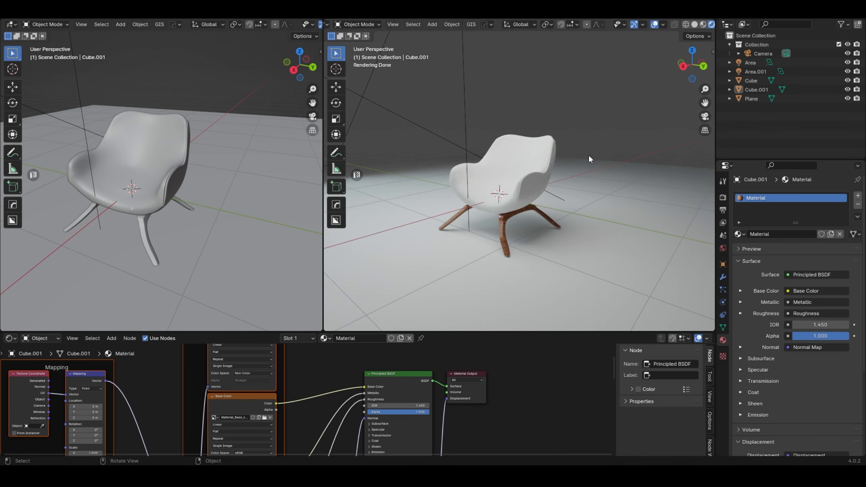
Step: Extrude two outer edges of the floor plane upward along Z to form walls around the chair
left_click(588, 164)
key("Tab")
left_click(586, 159)
left_click(423, 161, "shift")
key("e")
key("a")
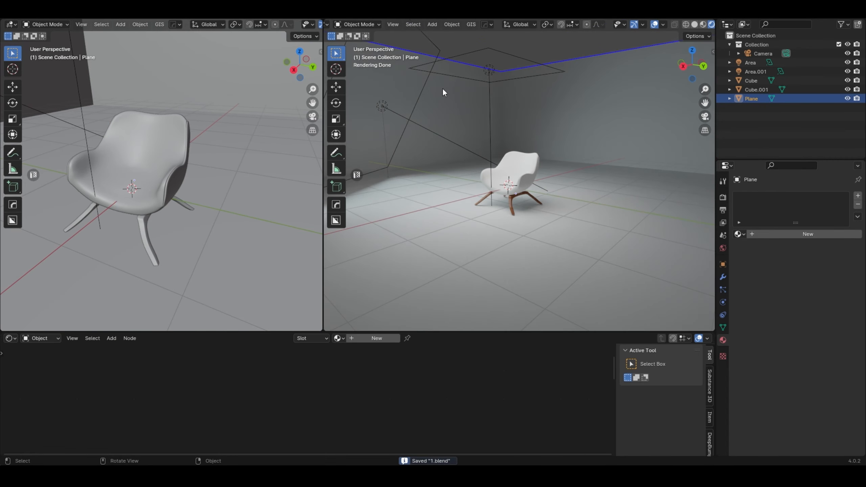
Step: Duplicate an area light and rotate the copy about the global Z axis
key("shift+d")
key("s")
left_click(477, 182)
key("r")
key("a")
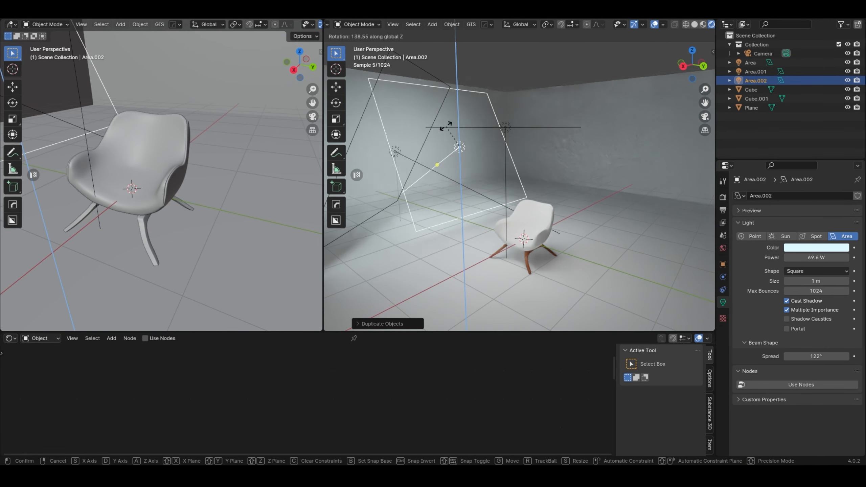
left_click(451, 138)
Step: Enlarge the duplicated area light beside the chair
key("s")
key("a")
left_click(541, 166)
key("s")
key("s")
left_click(681, 138)
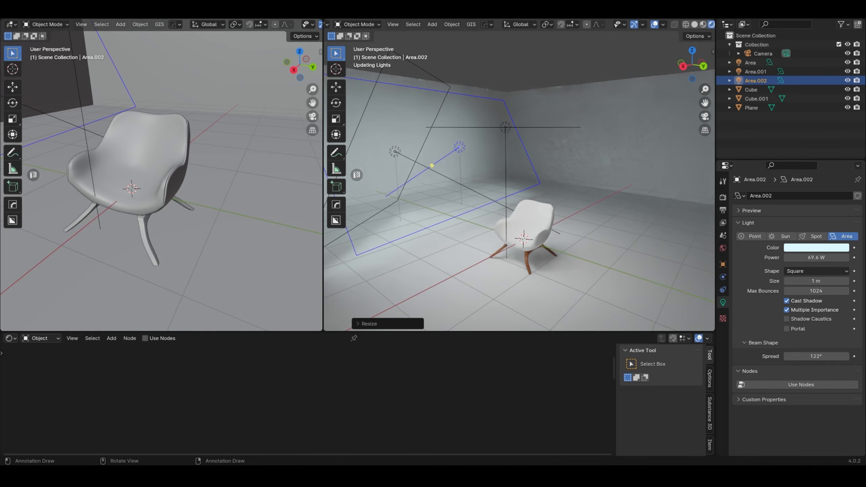
Step: Turn the enlarged area light to a new direction, including a rotation about the Z axis
key("r")
key("s")
left_click(511, 217)
key("r")
key("a")
left_click(555, 208)
Step: Duplicate the enlarged area light again and place the copy near the back wall behind the chair
key("shift+d")
key("s")
left_click(487, 153)
key("g")
left_click(527, 215)
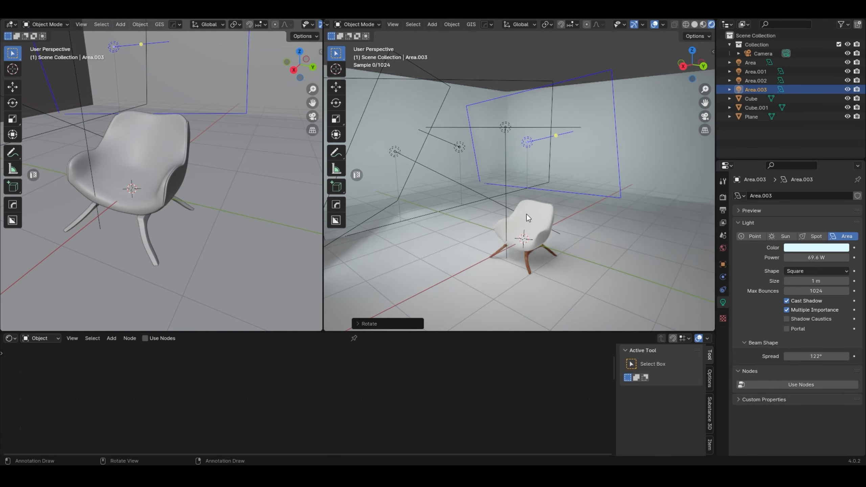
Step: Rotate and scale the duplicated area light near the back wall, and save the file
key("r")
key("s")
key("d")
left_click(630, 181)
middle_click_drag(477, 230, 521, 221)
scroll(477, 211, "down", 7)
key("ctrl+s")
Step: Look through the scene camera and use walk navigation to frame the chair in the room corner
left_click(424, 157)
key("KP_0")
key("shift+grave")
key("w")
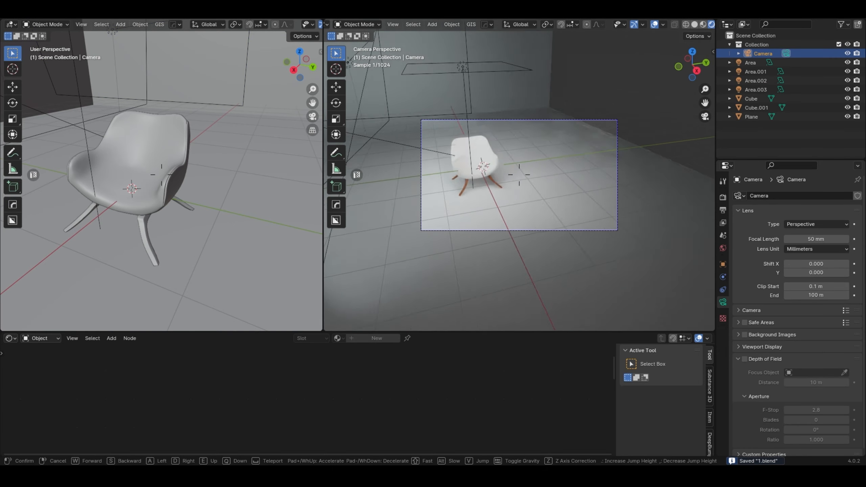
key("s")
left_click(580, 162)
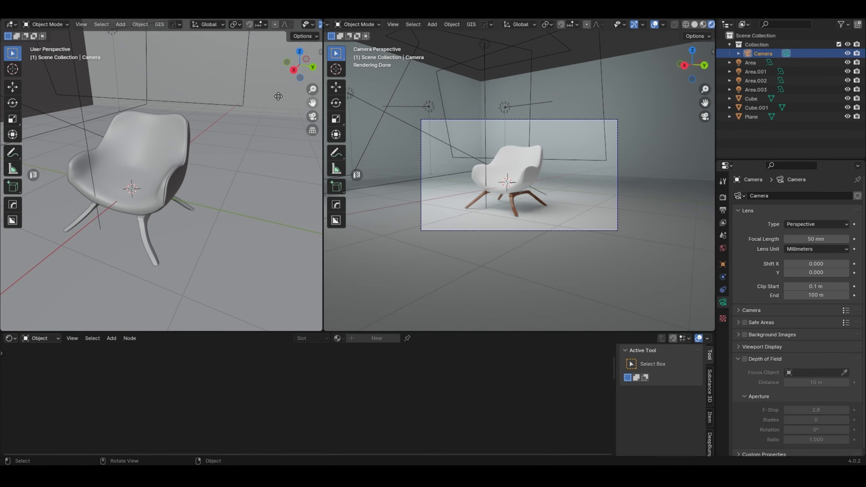
Step: Change the left 3D viewport to an image editor and show the reference image fd.png
left_click(11, 25)
left_click(20, 54)
left_click(107, 25)
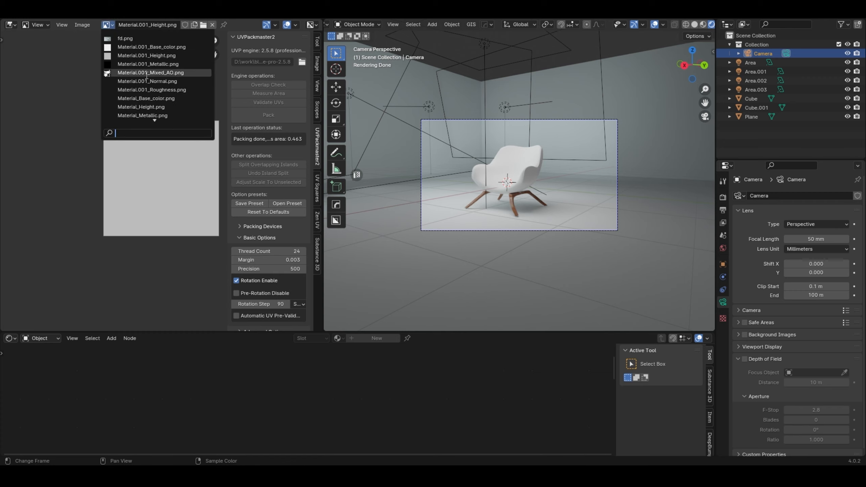
left_click(124, 38)
Step: Walk the camera to a new position so the chair's framing is closer to the reference image
key("shift+grave")
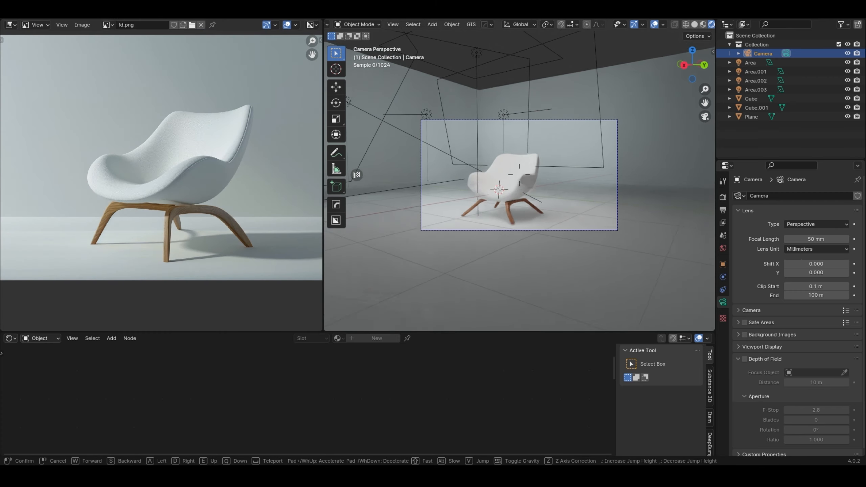
key("w")
left_click(595, 232)
Step: Give the room plane a new material and tint its base color to a pale off-white
left_click(595, 232)
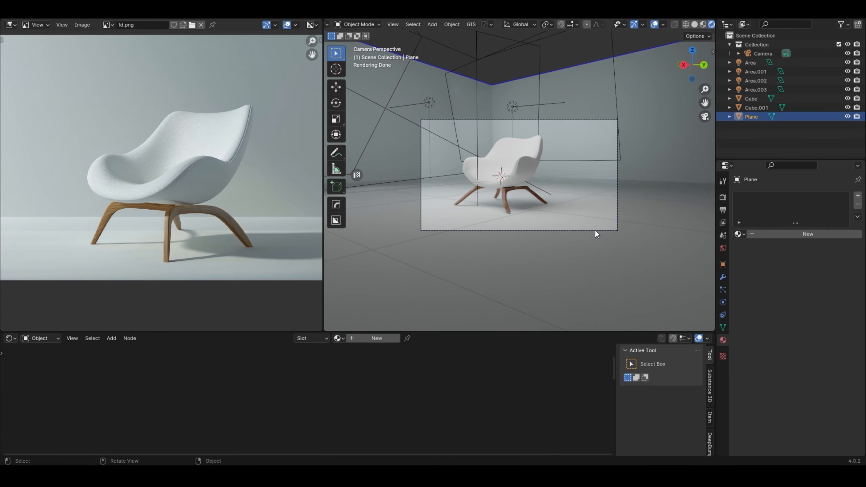
left_click(783, 235)
left_click(810, 291)
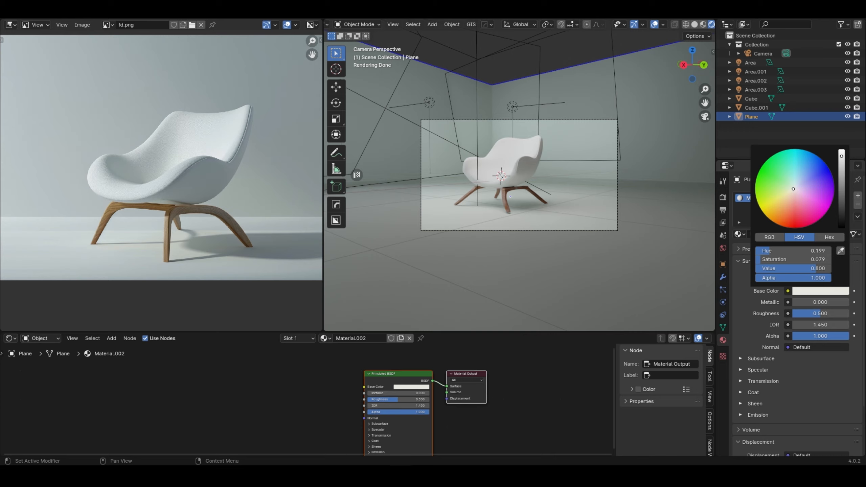
Step: Walk the camera back and sideways so the chair sits left of the frame's center
scroll(510, 194, "up", 2)
key("shift+grave")
key("s")
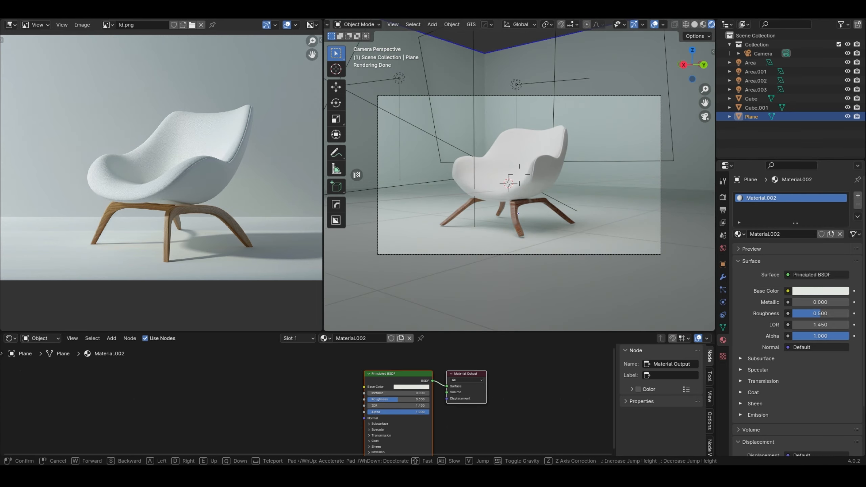
key("d")
left_click(514, 203)
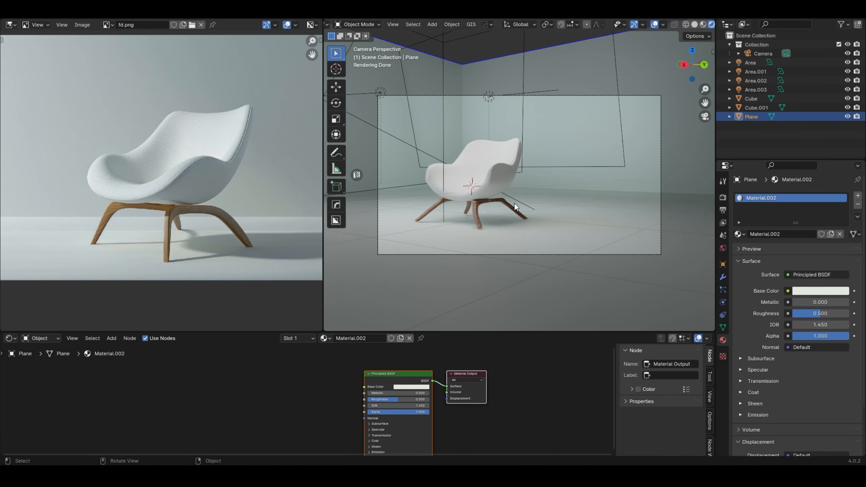
Step: Hide the viewport overlays and shift the room material's base color to a warmer off-white
left_click(653, 26)
scroll(653, 68, "up", 1)
left_click(809, 291)
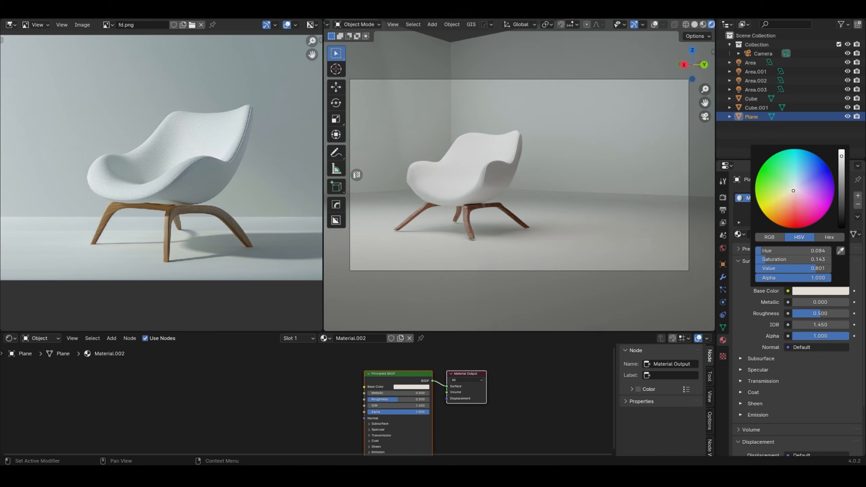
Step: Move the room plane slightly along the global Z axis to meet the chair's feet
key("g")
key("z")
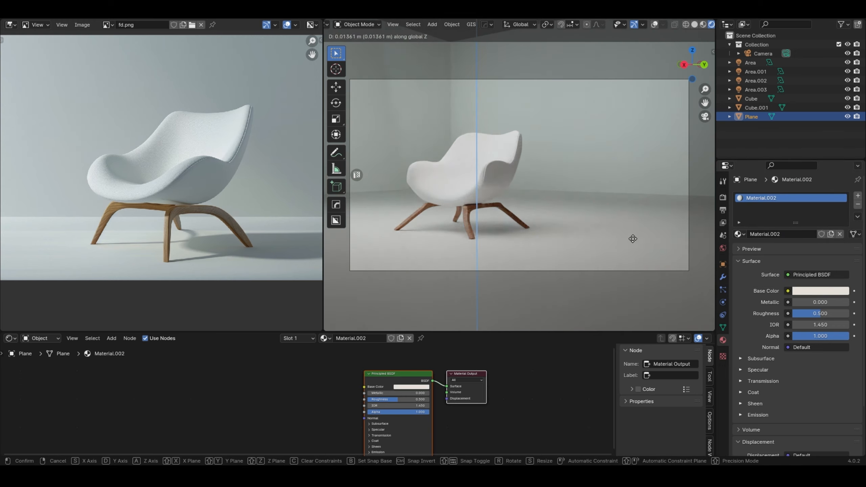
left_click(624, 216)
Step: Try to move the chair legs along the global Y axis, and save the file
left_click(466, 203)
key("g")
key("y")
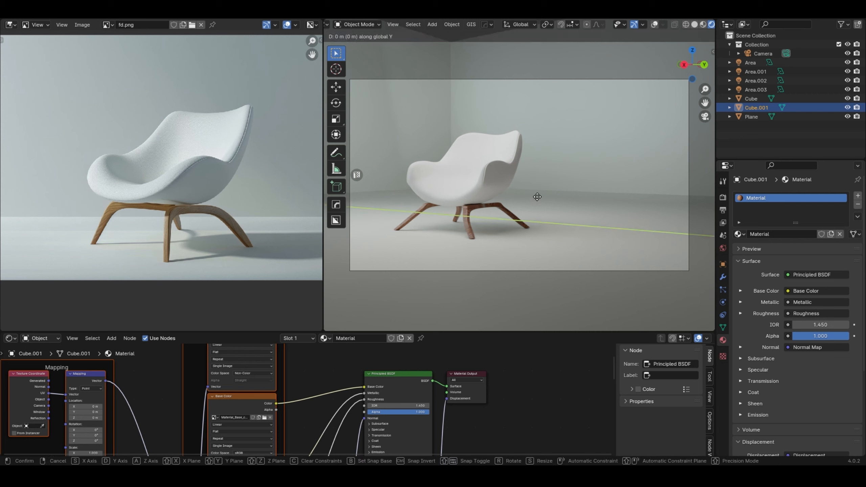
left_click(527, 199)
left_click(578, 221)
key("ctrl+s")
scroll(446, 263, "down", 2)
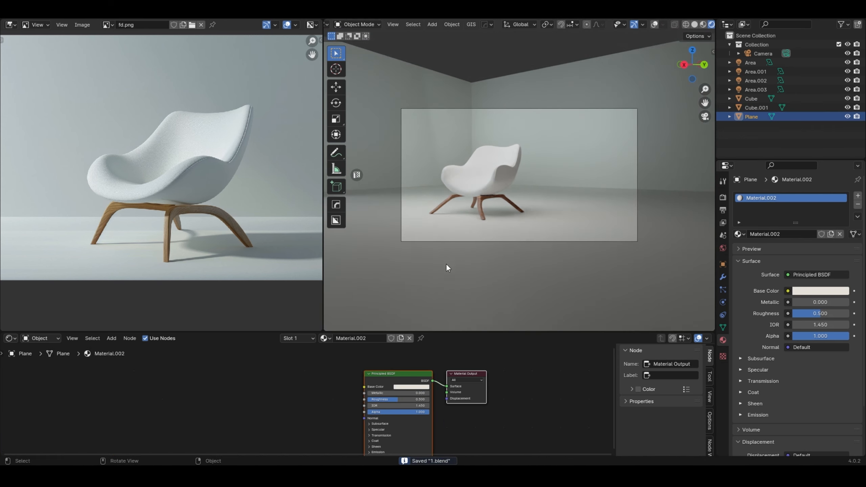
scroll(440, 193, "up", 3)
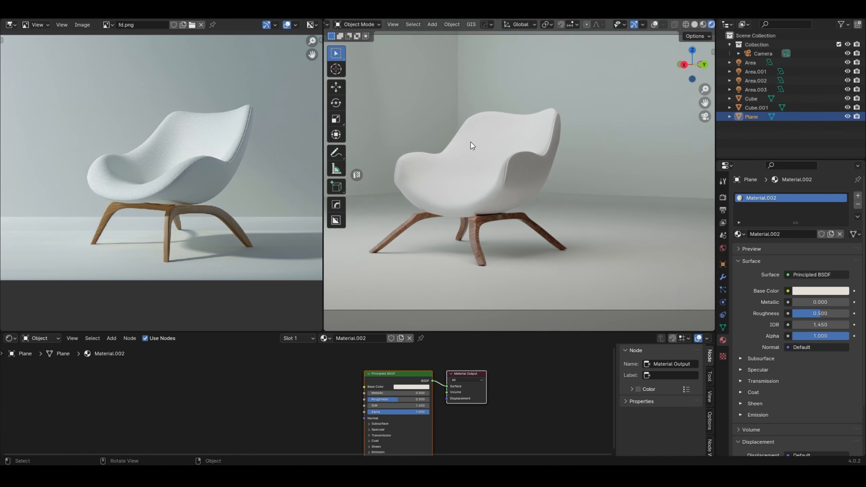
Step: Select the chair shell, enlarge the shader editor and select the shell's ambient occlusion texture node
left_click(485, 157)
scroll(486, 157, "up", 1)
left_click_drag(272, 332, 277, 260)
middle_click_drag(351, 349, 406, 331)
left_click(399, 359)
left_click(307, 307)
scroll(406, 331, "up", 1)
key("shift+a")
type("m")
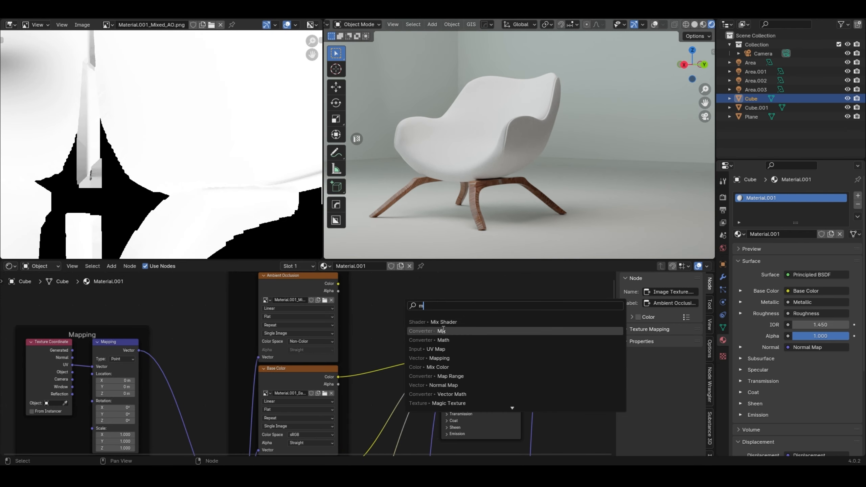
type("ix")
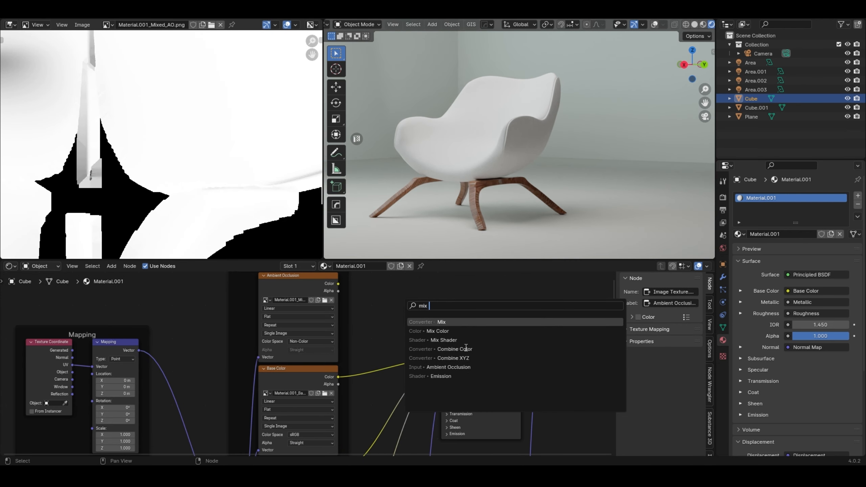
type("m")
left_click(463, 332)
left_click(390, 296)
key("x")
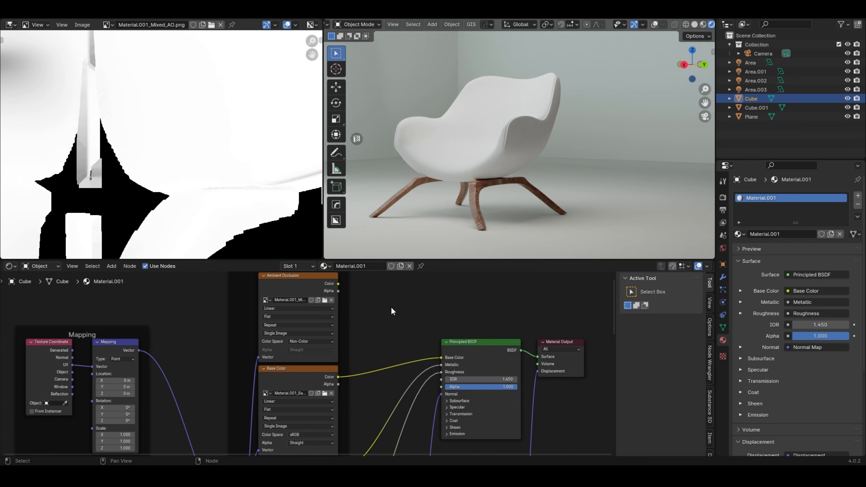
Step: Add a color Mix node combining the Ambient Occlusion and Base Color textures, feeding the Principled BSDF's base color
key("shift+a")
type("m")
left_click(438, 371)
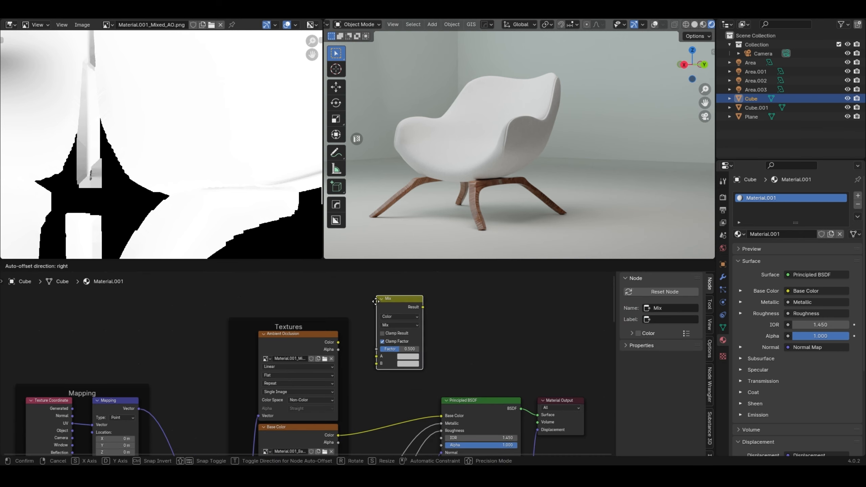
left_click(380, 320)
left_click_drag(338, 435, 376, 393)
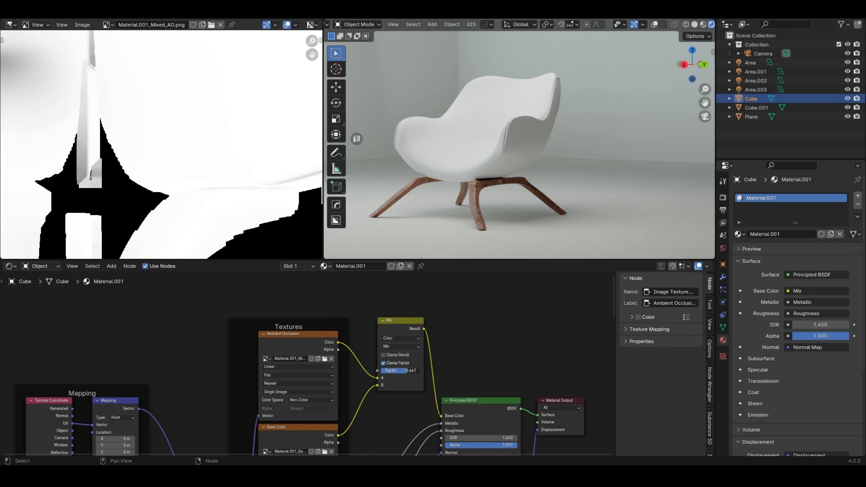
Step: Set the Mix node to Multiply with factor 0.192, with only the Base Color texture connected to input A
left_click(400, 347)
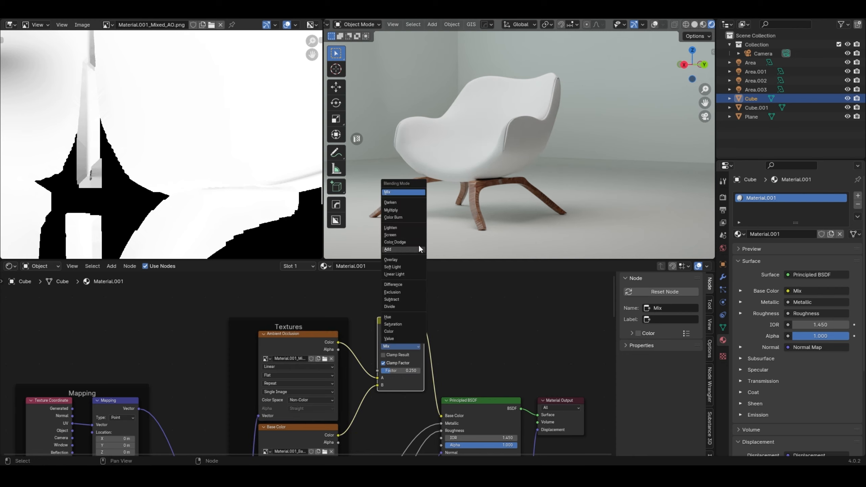
left_click(410, 301)
mouse_move(377, 386)
left_mouse_down()
mouse_move(414, 371)
mouse_move(394, 370)
left_mouse_up()
scroll(465, 179, "up", 5)
scroll(468, 180, "up", 2)
scroll(446, 160, "down", 7)
scroll(452, 136, "down", 5)
scroll(449, 146, "up", 5)
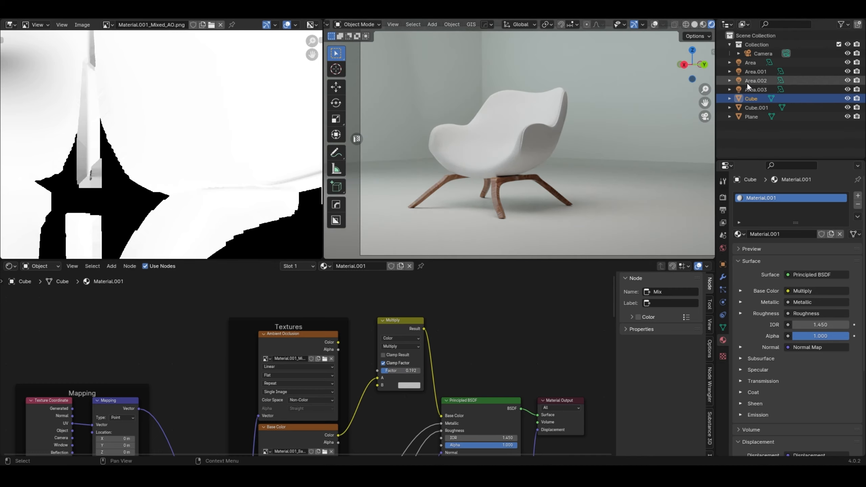
Step: Select the area light Area.001 and move it to a new position in the room
left_click(747, 83)
left_click(747, 73)
key("g")
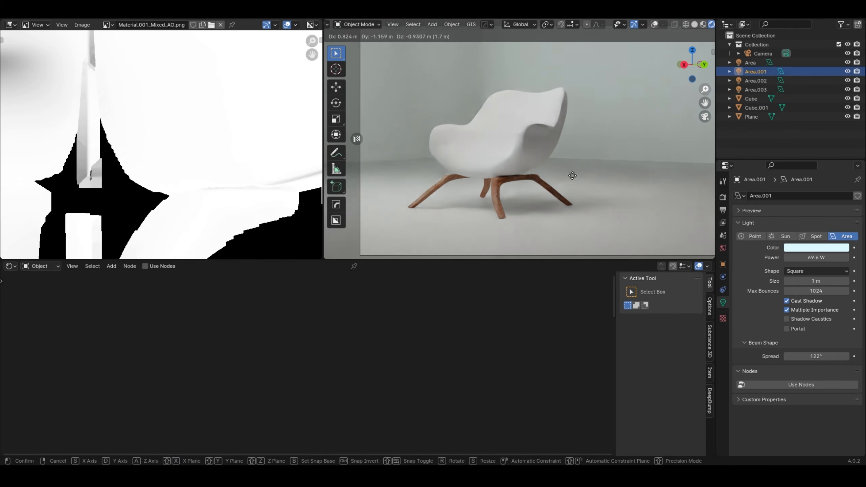
left_click(440, 154)
scroll(444, 134, "down", 2)
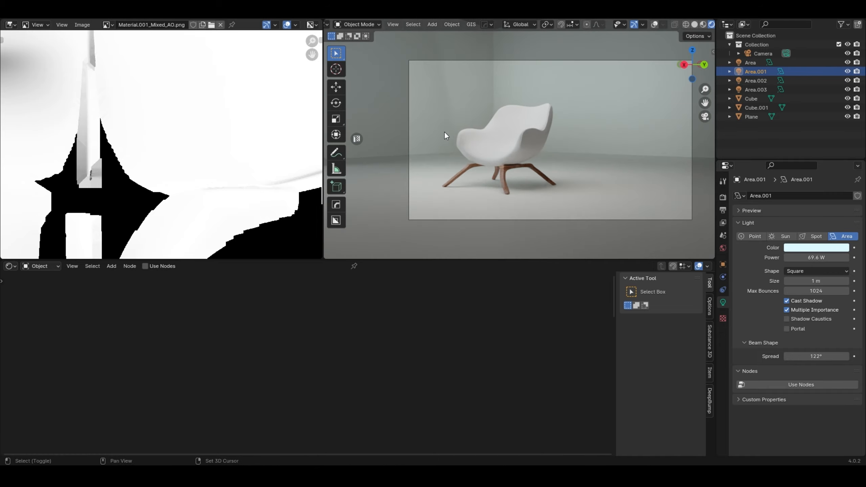
scroll(444, 135, "down", 2)
key("r")
key("z")
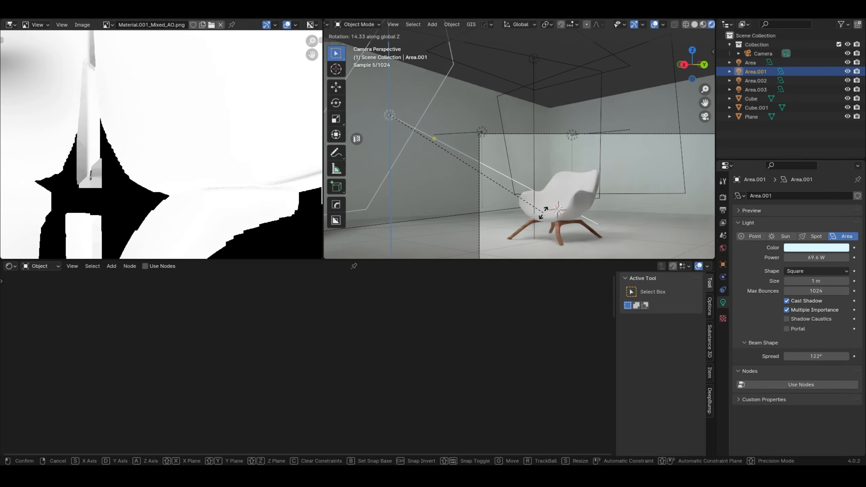
key("Escape")
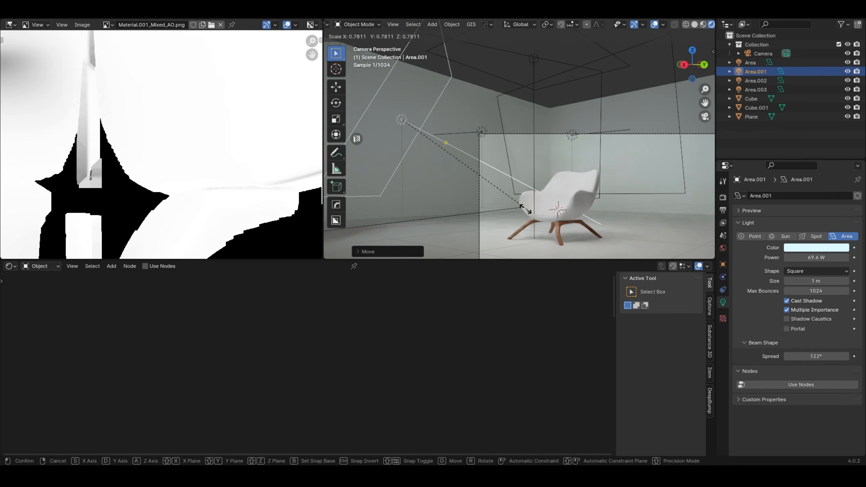
Step: Shrink and reposition the Area.001 light, and rotate it about the global Z axis
key("g")
key("a")
left_click(498, 159)
key("r")
key("a")
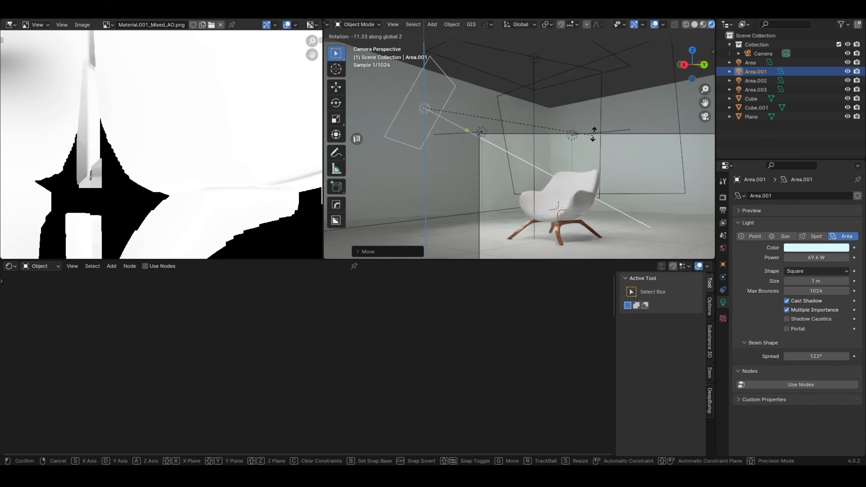
left_click(585, 135)
Step: Adjust the Area.001 light's height along the global Z axis and set its beam spread to 124°
key("g")
key("a")
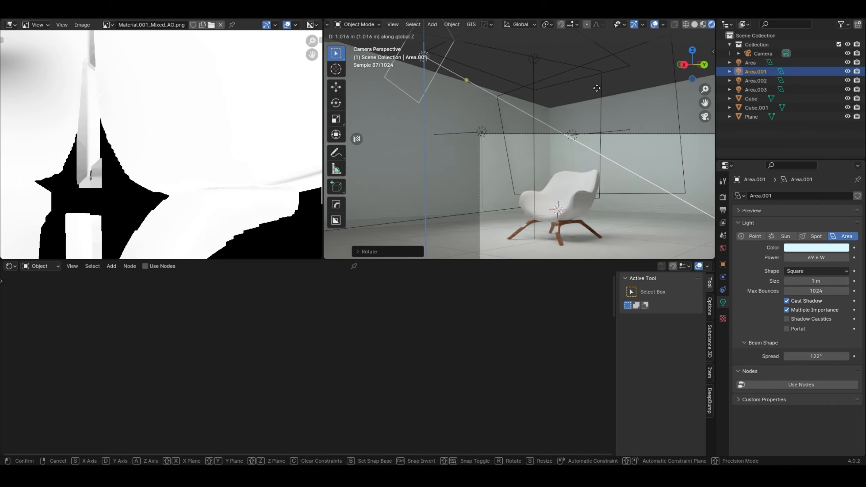
left_click(589, 135)
mouse_move(816, 356)
left_mouse_down()
mouse_move(797, 356)
mouse_move(835, 356)
mouse_move(817, 356)
left_mouse_up()
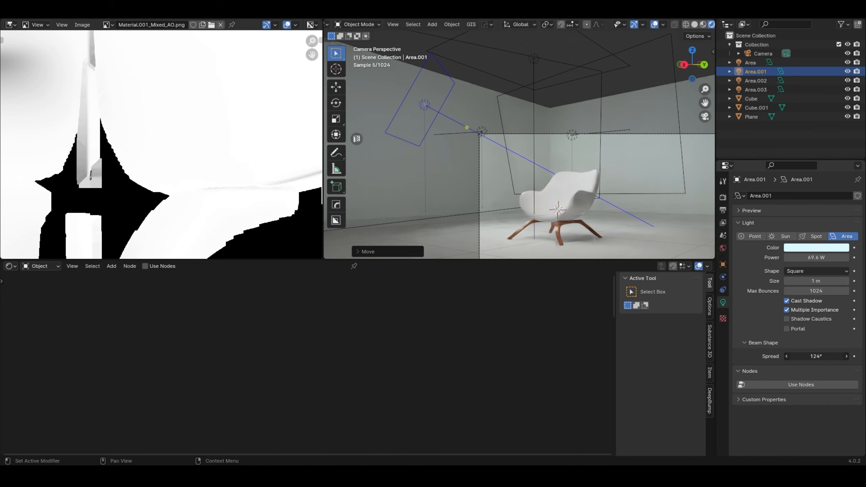
Step: Scale the Area.001 light up slightly and check the lighting on the chair legs
key("s")
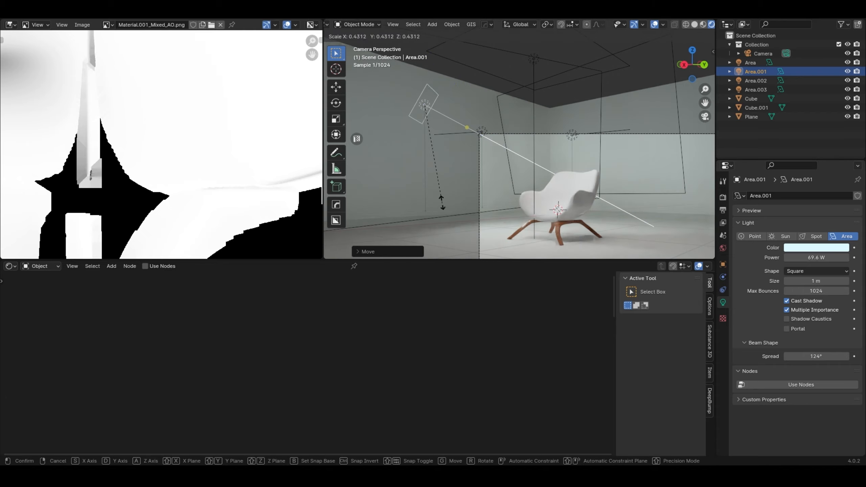
left_click(481, 176)
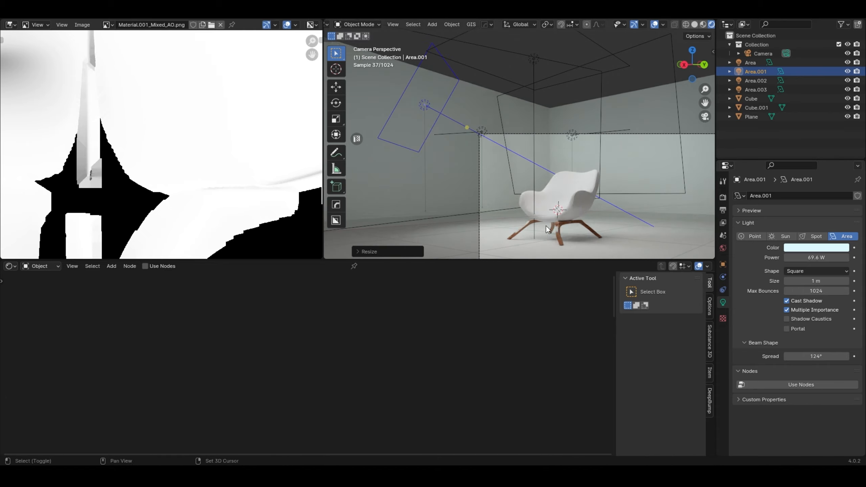
scroll(479, 175, "up", 5)
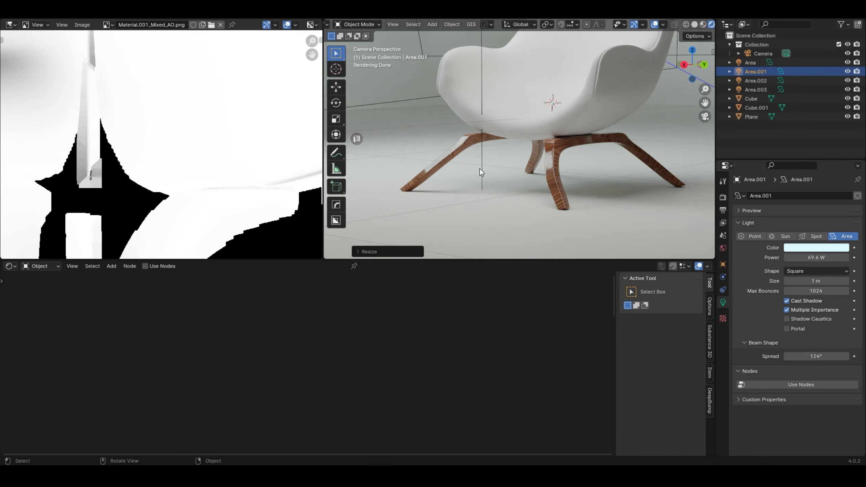
scroll(480, 164, "down", 6)
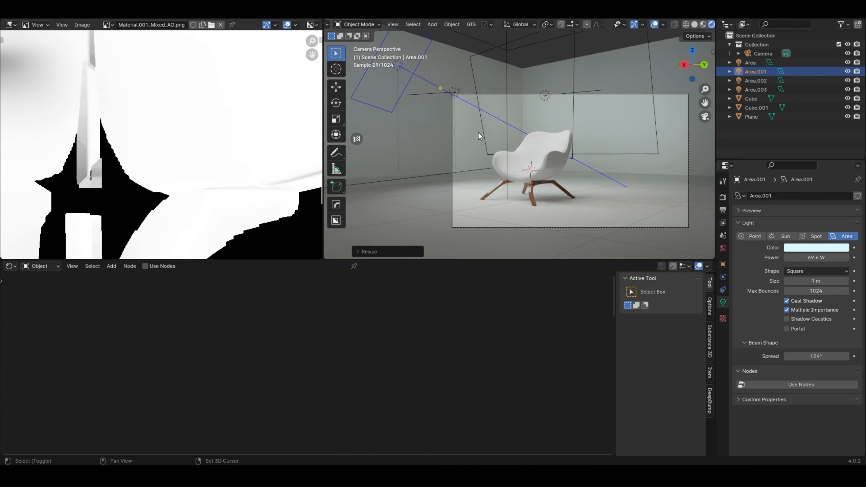
Step: Make the room plane's base color white and set its emission strength to 0.1
left_click(636, 166)
left_click(819, 291)
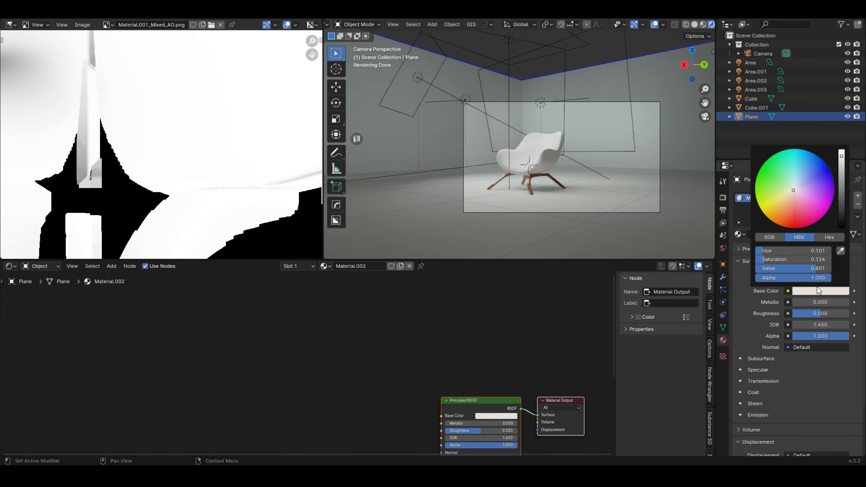
scroll(761, 376, "down", 2)
left_click(752, 398)
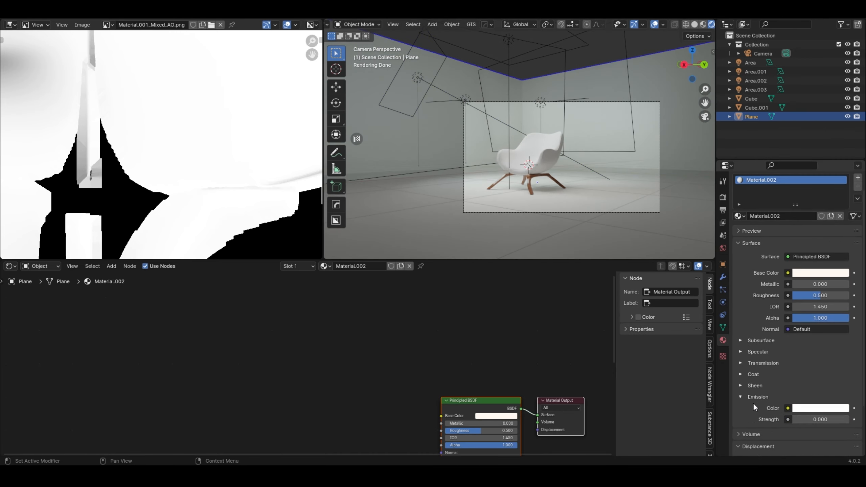
left_click_drag(820, 419, 828, 419)
scroll(547, 219, "up", 3)
middle_click_drag(546, 219, 524, 171, "shift")
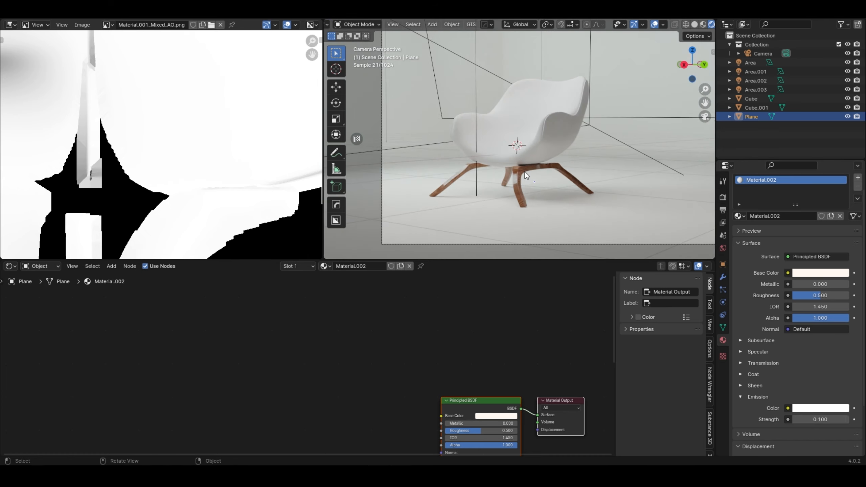
Step: Save the file and hide the viewport overlays to view the chair in the camera frame
key("ctrl+s")
scroll(539, 171, "down", 3)
scroll(539, 176, "up", 2)
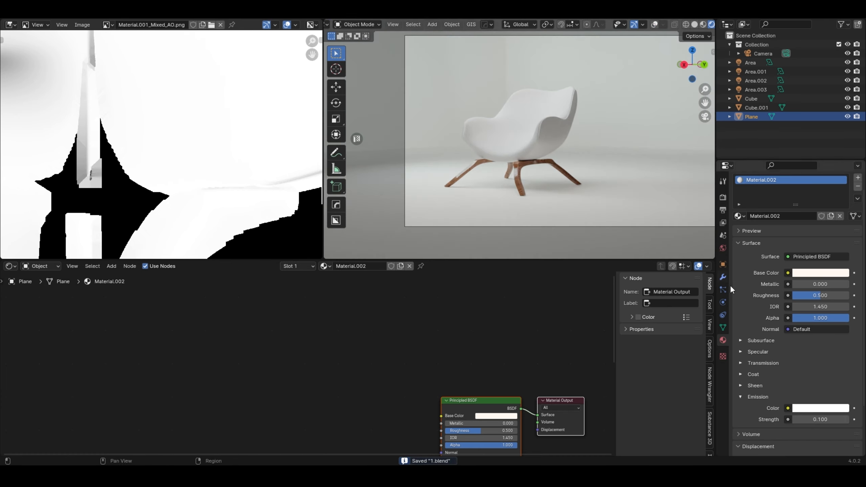
Step: Adjust the camera framing around the chair using walk navigation
scroll(591, 177, "down", 1)
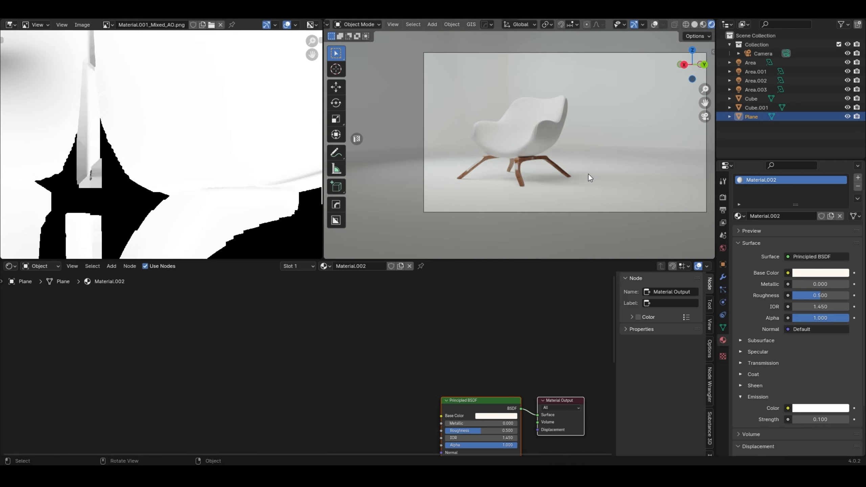
key("shift+grave")
key("a")
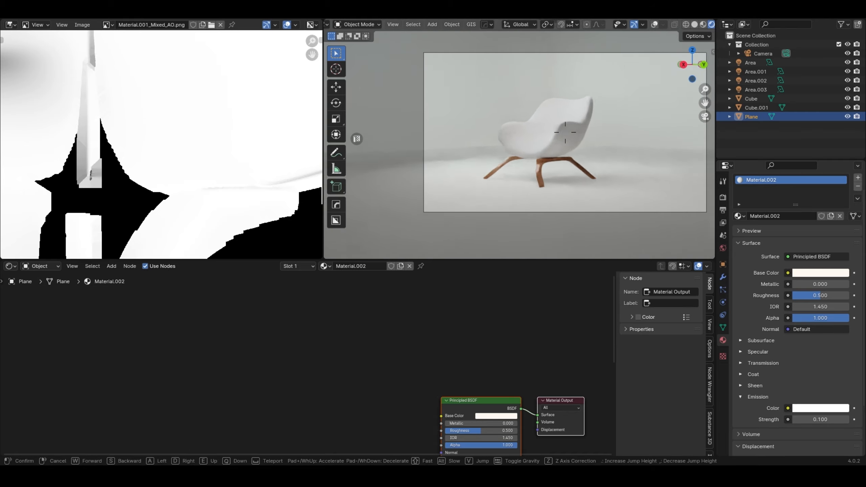
key("Escape")
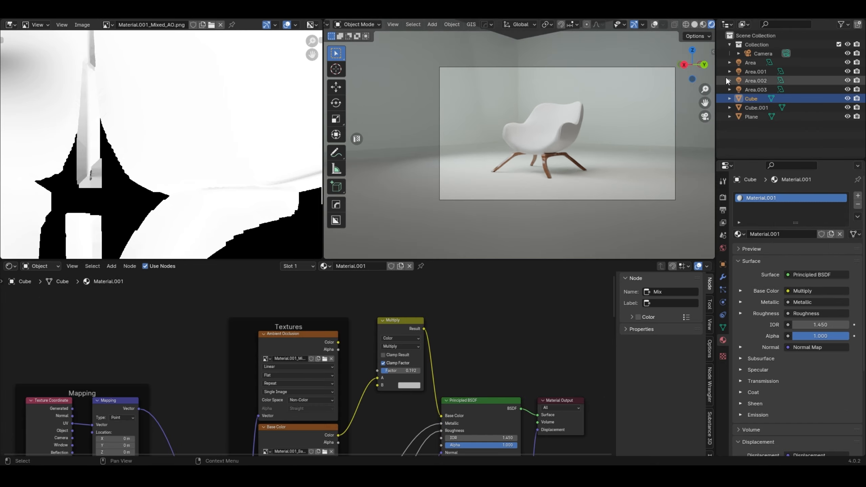
Step: Tint the Area.001 light a warm pink with hue 0.030 and saturation 0.557
left_click(755, 72)
left_click(816, 247)
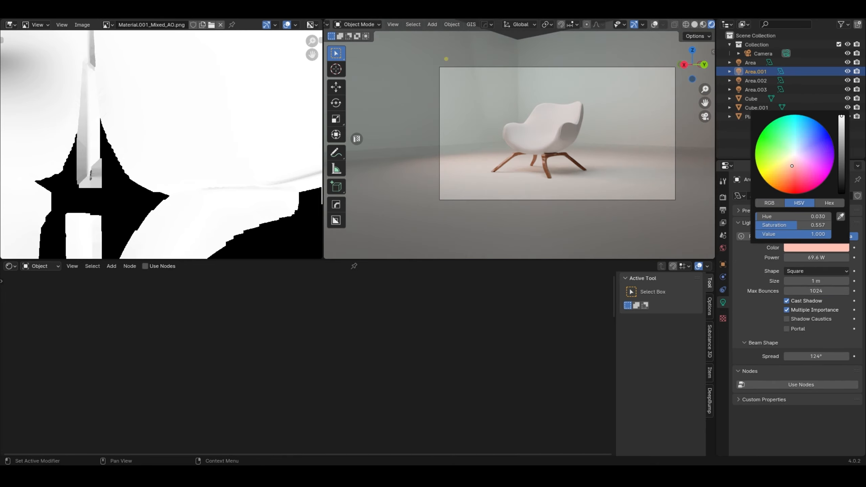
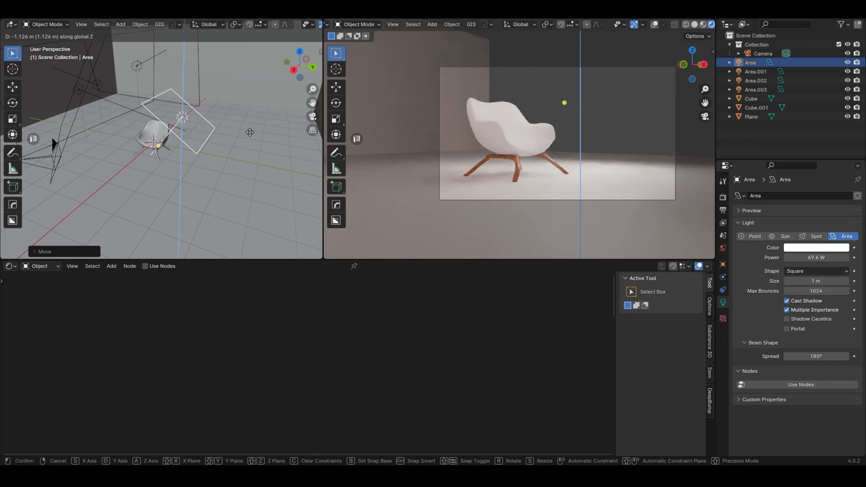
Step: Rotate the Area light and reposition it above the chair, checking the shading on the seat
key("r")
key("s")
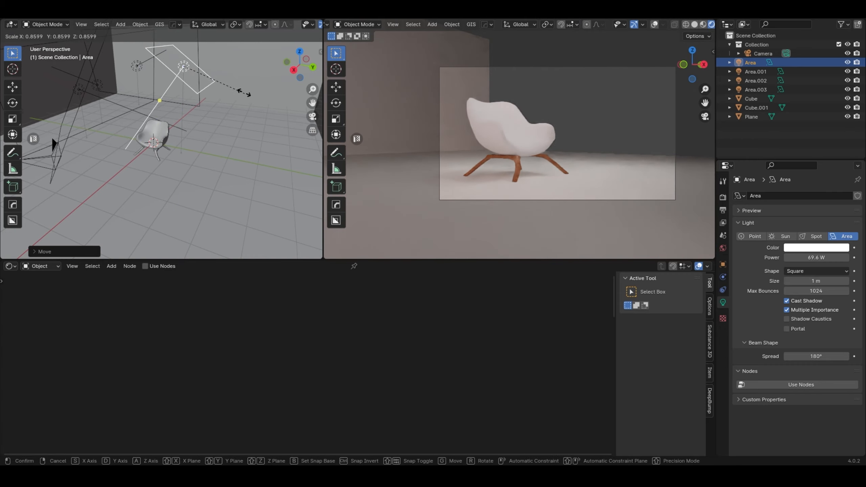
key("r")
key("a")
left_click(242, 104)
key("g")
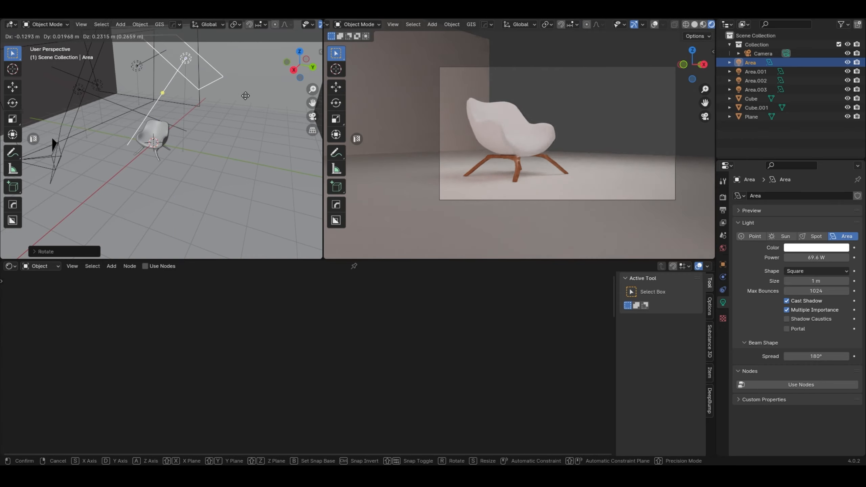
left_click(240, 125)
scroll(467, 145, "up", 6)
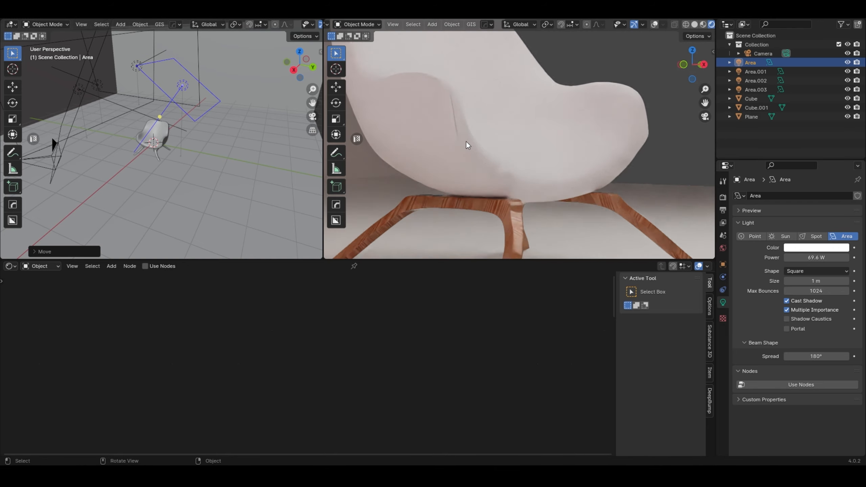
Step: Select the Area.001 light and rescale it, checking the chair in the camera view
left_click(79, 95)
key("s")
left_click(279, 180)
scroll(254, 162, "down", 3)
scroll(530, 144, "down", 6)
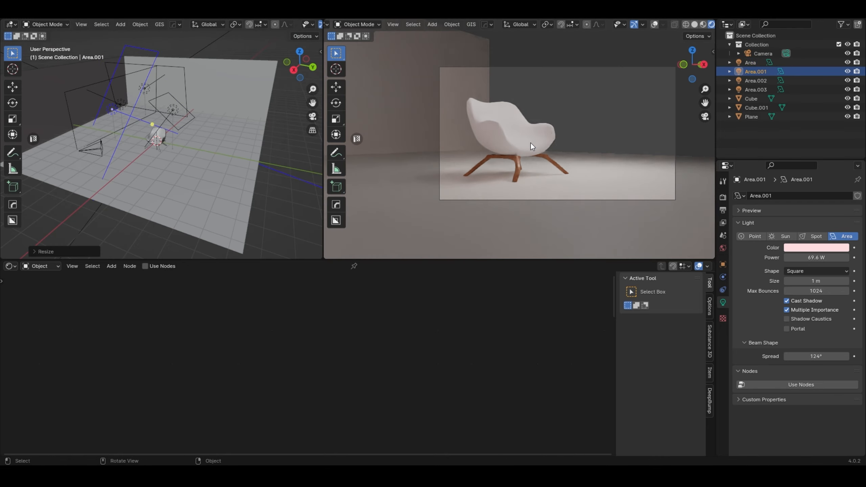
Step: Scale down the Area light near the chair and save the file
scroll(530, 143, "up", 2)
left_click(114, 132)
left_click(116, 78)
scroll(249, 107, "up", 5)
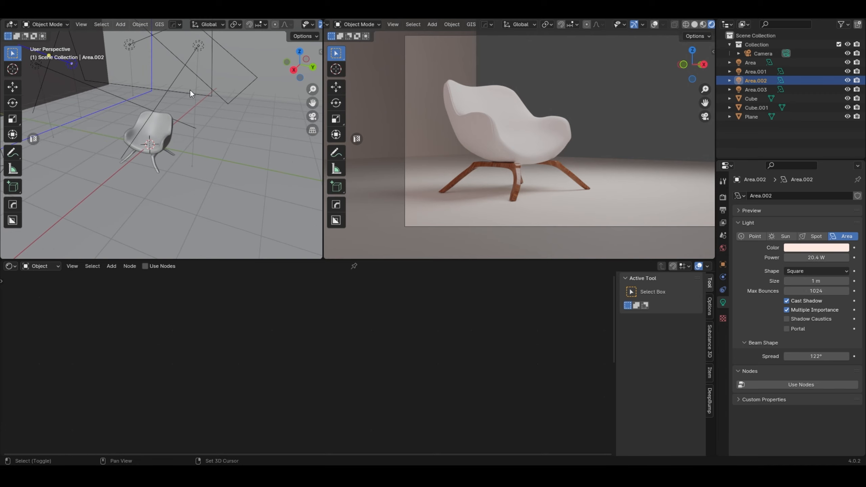
middle_click_drag(244, 33, 250, 80, "shift")
left_click(229, 108)
key("ctrl+s")
key("s")
right_click(355, 168)
key("s")
left_click(131, 174)
Step: Connect the Ambient Occlusion texture's color to input B of the seat material's Mix node and use Multiply blending
left_click(138, 177)
mouse_move(367, 349)
left_mouse_down()
mouse_move(406, 349)
mouse_move(389, 348)
left_mouse_up()
left_click(385, 324)
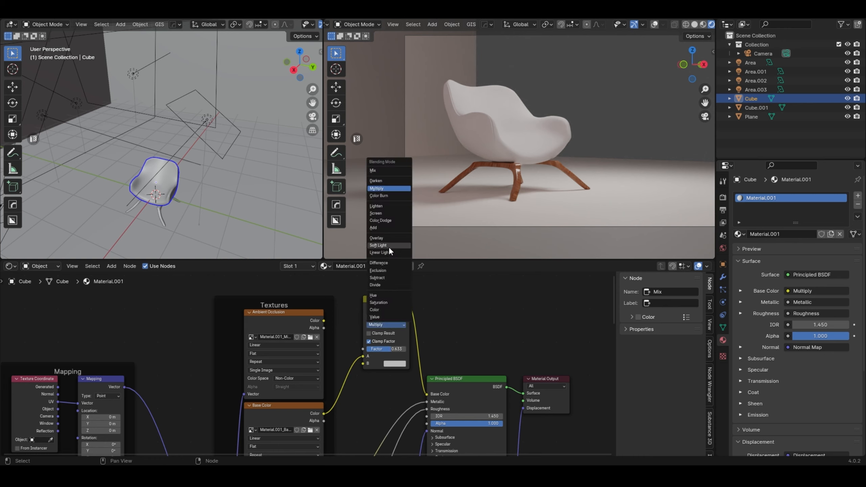
left_click(397, 317)
left_click_drag(323, 321, 368, 352)
left_click(385, 325)
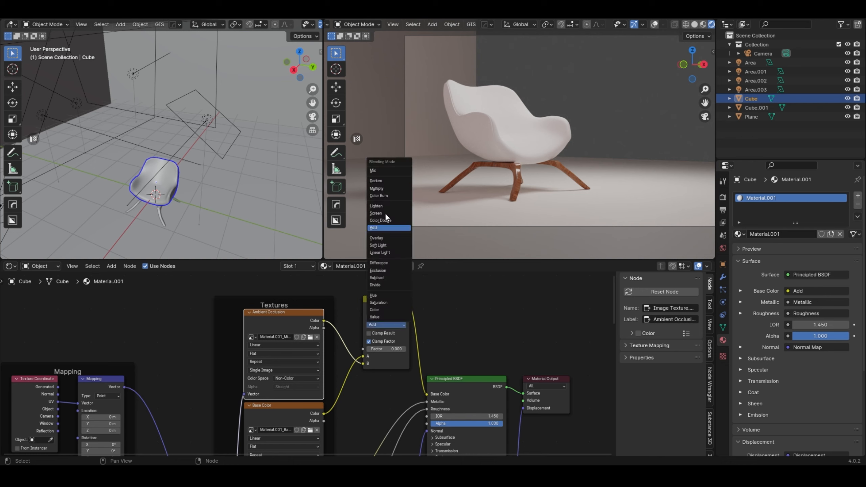
left_click(392, 191)
Step: Check the occlusion on the seat, set the Multiply node's factor to 0.517 and save the file
scroll(472, 137, "up", 5)
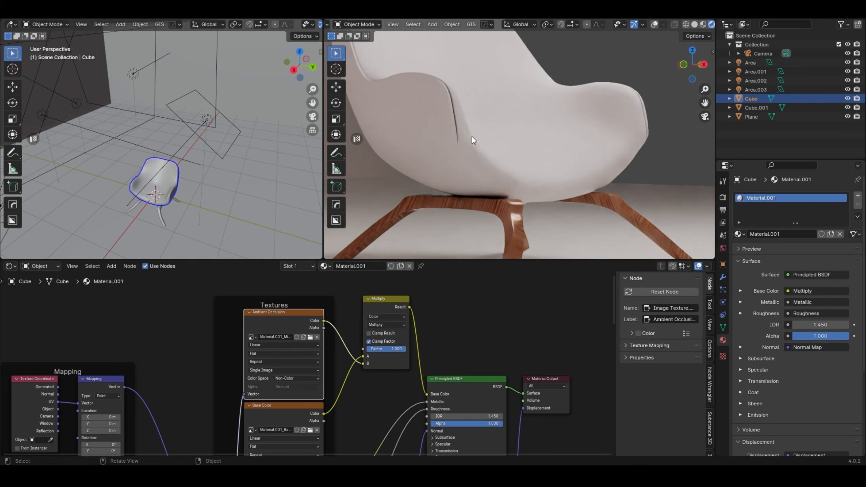
mouse_move(472, 137)
middle_mouse_down("shift")
mouse_move(507, 179)
mouse_move(480, 147)
middle_mouse_up("shift")
scroll(505, 165, "down", 6)
scroll(505, 166, "up", 2)
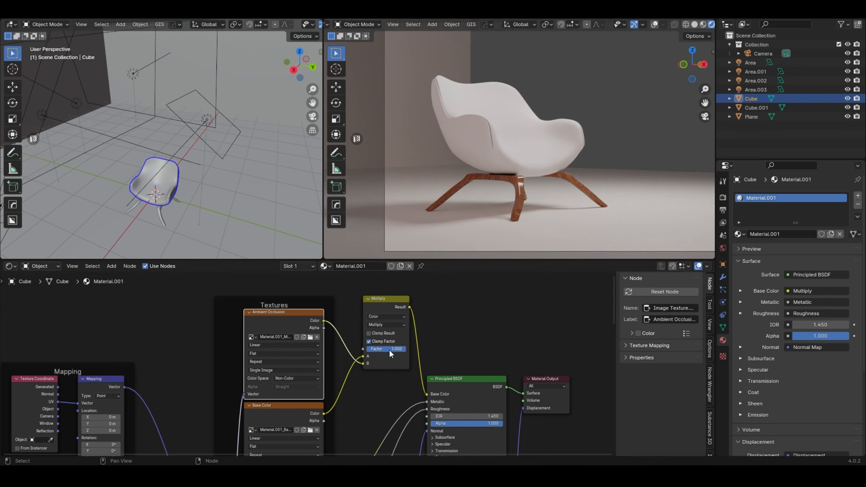
scroll(486, 142, "down", 2)
key("ctrl+s")
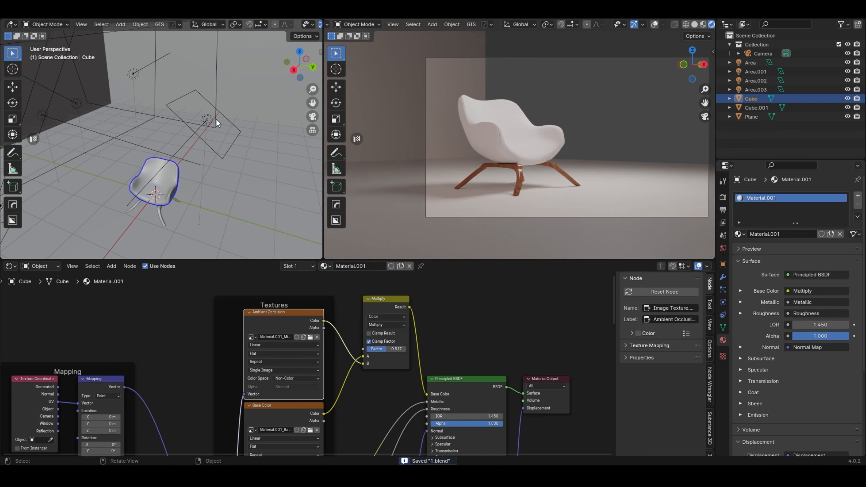
Step: Lower the Area light by about 1.4 m along the global Z axis
left_click(213, 119)
key("g")
key("a")
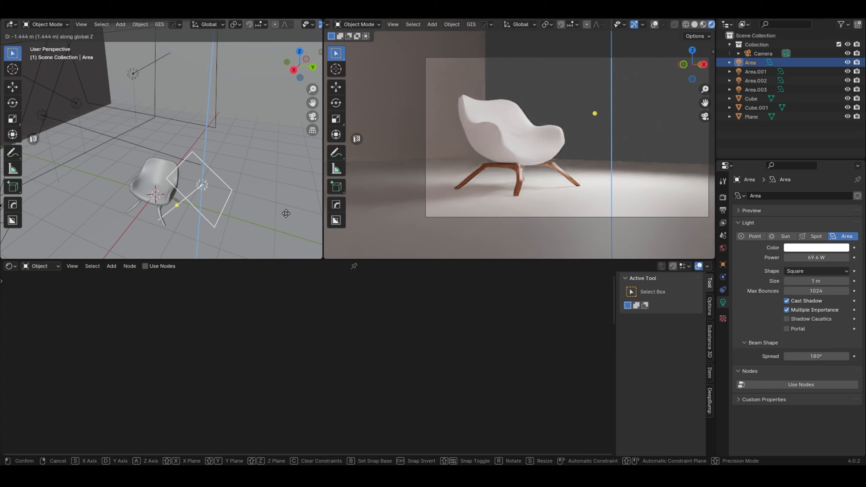
left_click(287, 207)
Step: Rotate the Area light around the global Z axis and rescale it
key("r")
key("z")
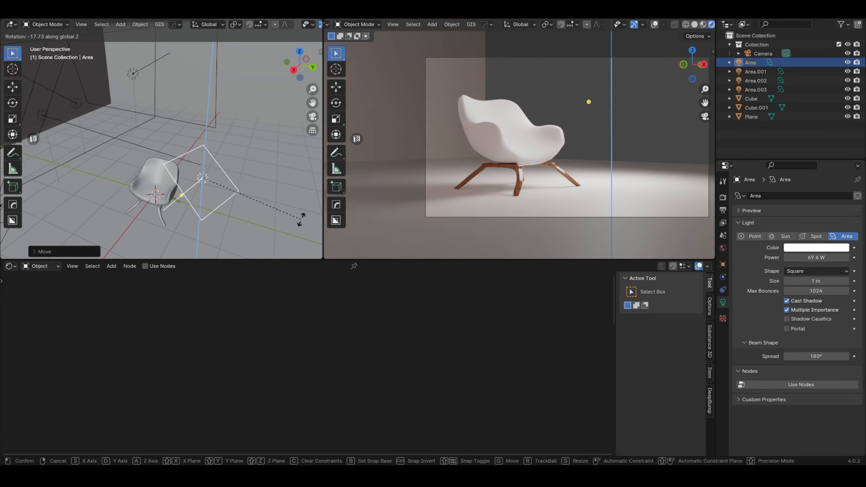
left_click(288, 231)
key("s")
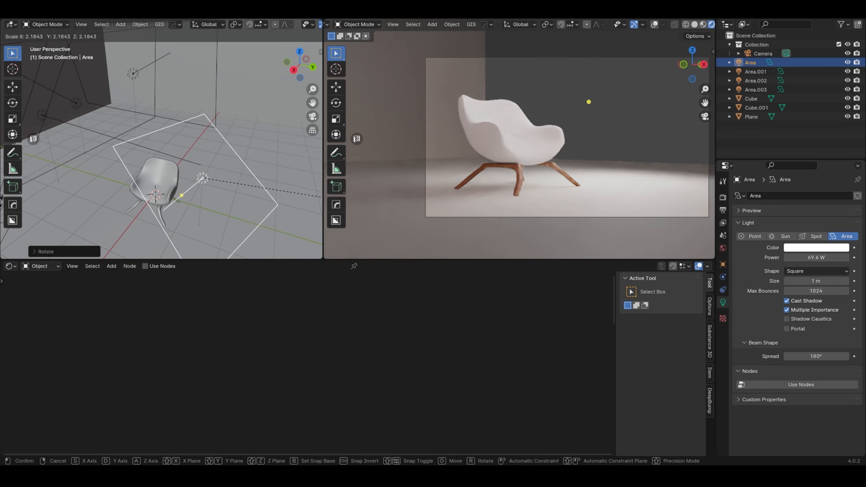
left_click(260, 216)
Step: Rotate and reposition the Area.003 light near the room's back wall
left_click(132, 74)
key("r")
key("s")
key("d")
left_click(171, 135)
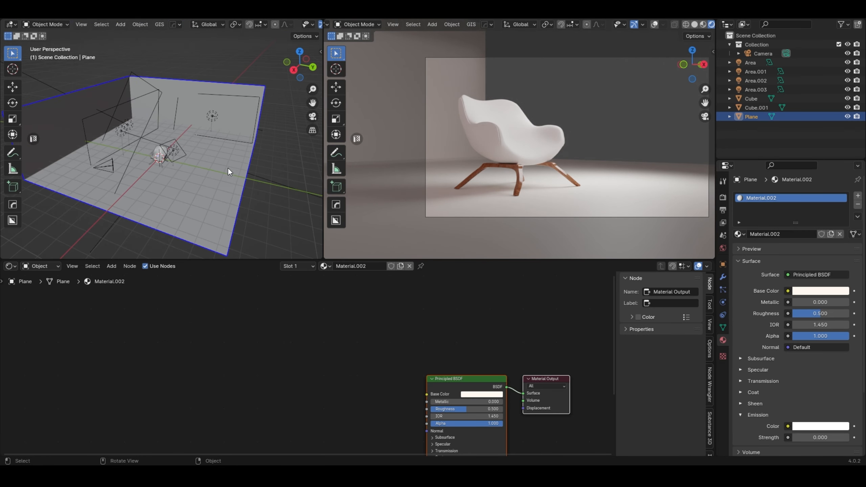
key("g")
key("z")
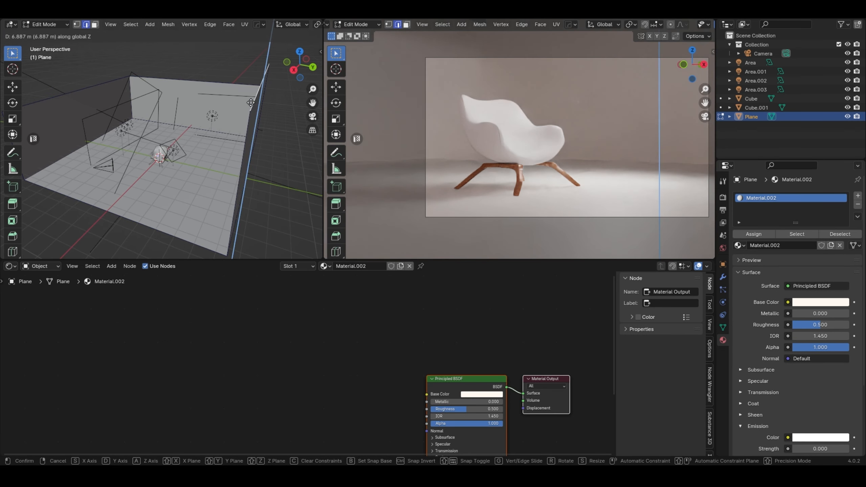
right_click(259, 71)
Step: Save the file and delete the wall faces of the room plane so only the floor is left
middle_click_drag(159, 157, 173, 181, "shift")
key("ctrl+s")
key("Tab")
key("Tab")
key("3")
left_click(198, 126)
left_click(85, 146, "shift")
key("x")
left_click(84, 146)
key("Tab")
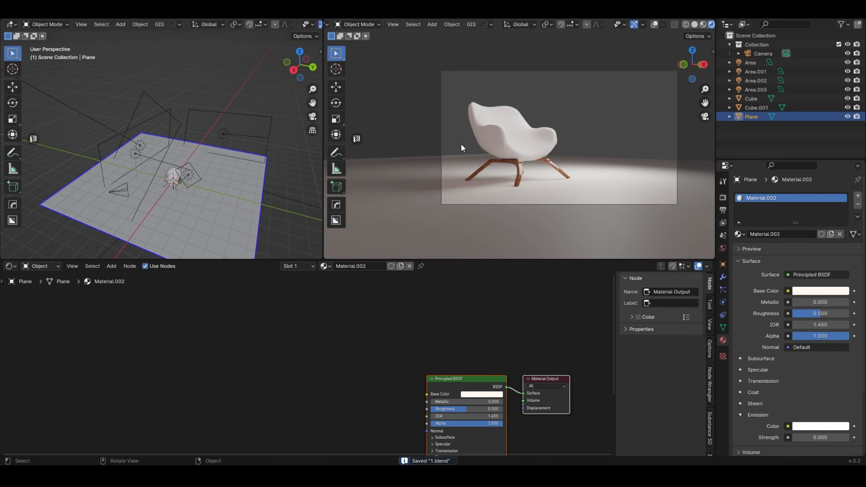
scroll(461, 144, "up", 2)
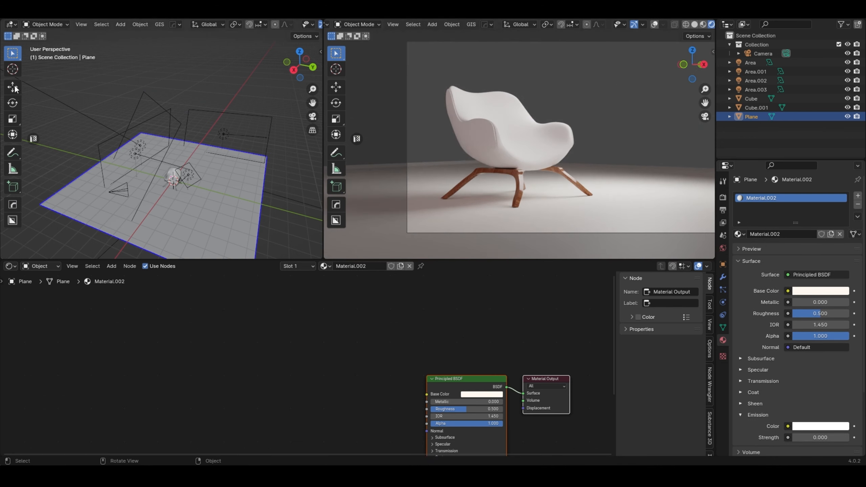
key("s")
left_click(146, 175)
key("ctrl+z")
Step: Scale the floor plane to about 0.59 and reposition it under the chair, including along the global X axis
key("s")
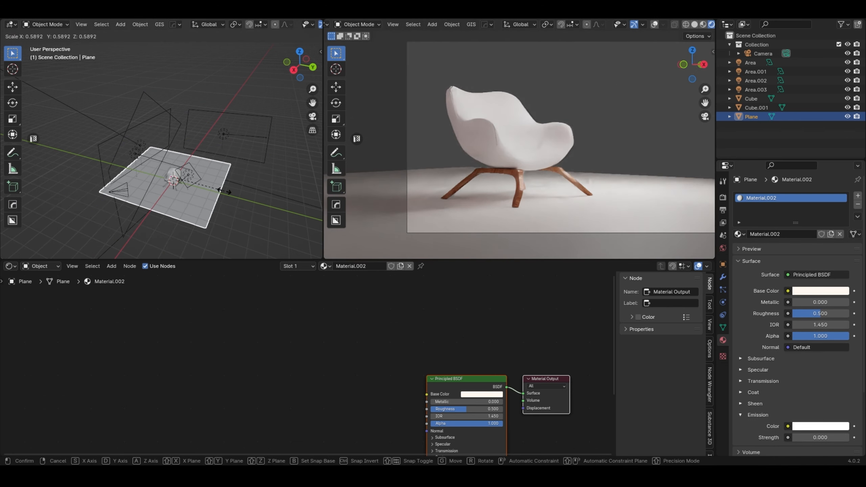
left_click(226, 192)
key("g")
key("d")
left_click(227, 202)
key("g")
key("s")
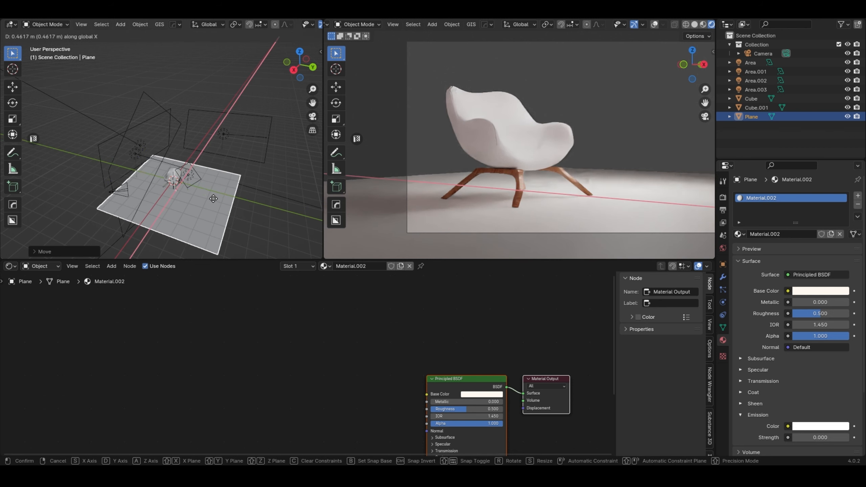
left_click(254, 206)
Step: Save the file and fine-tune the camera framing of the chair with walk navigation
scroll(486, 168, "down", 2)
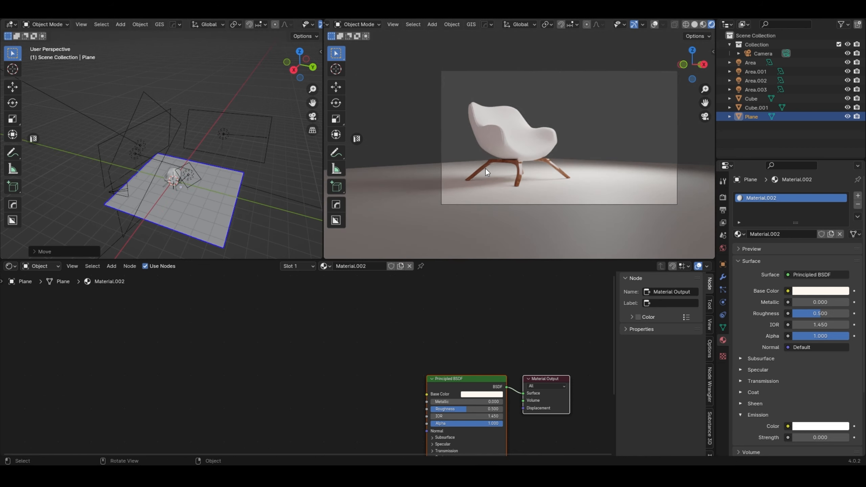
scroll(486, 167, "up", 5)
scroll(484, 166, "down", 5)
key("ctrl+s")
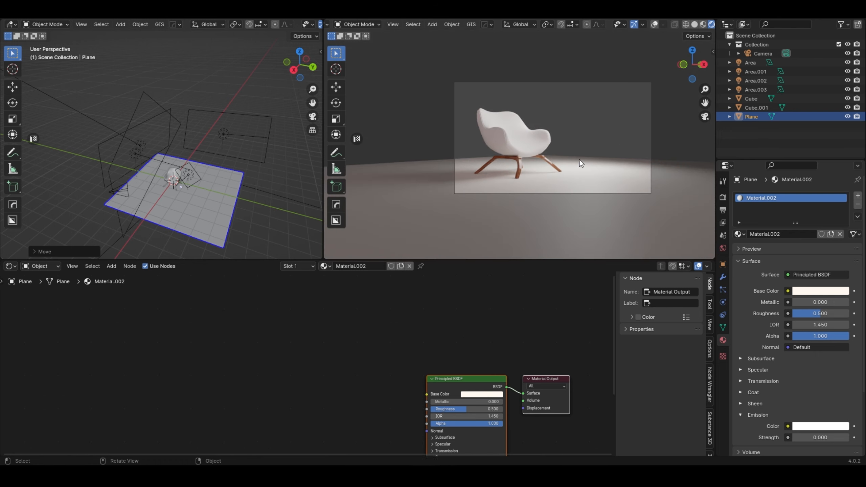
key("shift+grave")
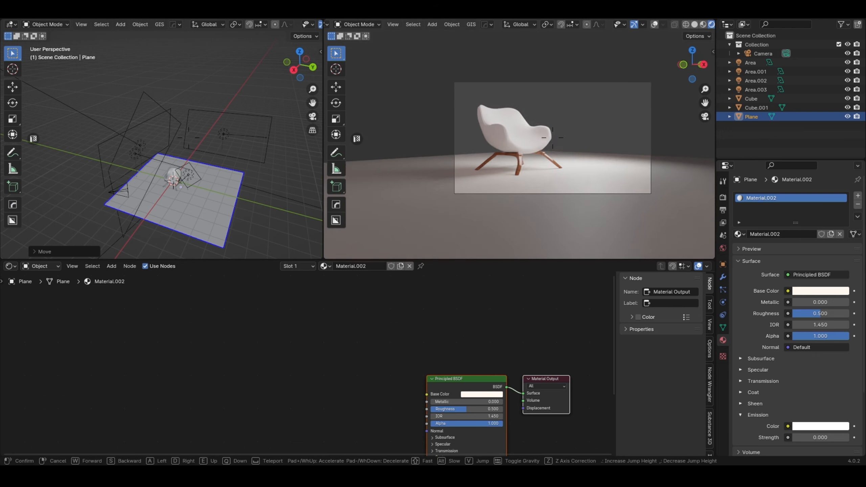
left_click(482, 130)
scroll(482, 130, "up", 3)
scroll(482, 130, "down", 2)
scroll(481, 129, "down", 2)
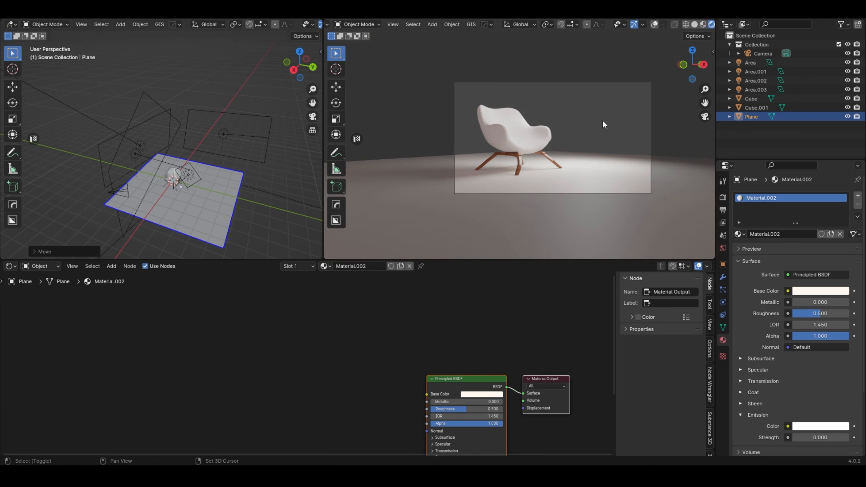
Step: Select the Area.003 light and move it from behind the chair to above the floor plane
left_click(218, 137)
key("r")
key("d")
right_click(235, 136)
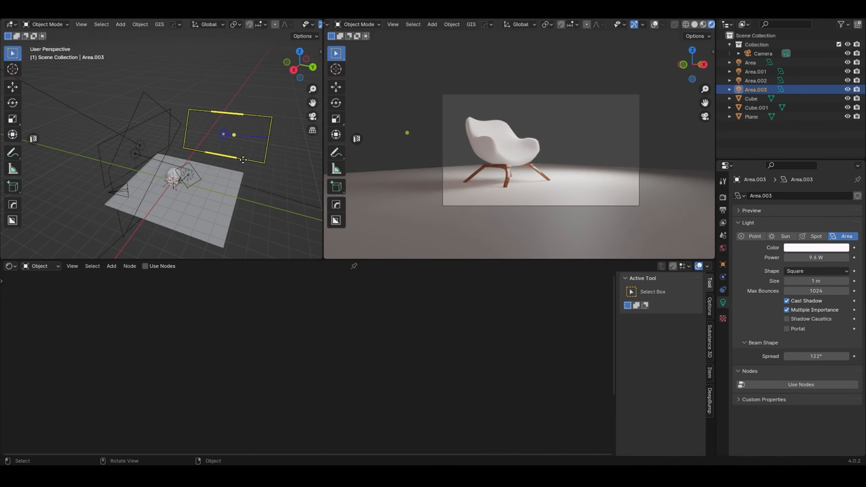
key("g")
key("s")
left_click(235, 186)
Step: Rotate the Area.003 light in two turns to aim it toward the chair
key("r")
key("d")
left_click(210, 235)
key("r")
key("a")
left_click(283, 151)
Step: Move the Area.003 light to the floor plane's outer edge and set its power to 76.8 W
key("g")
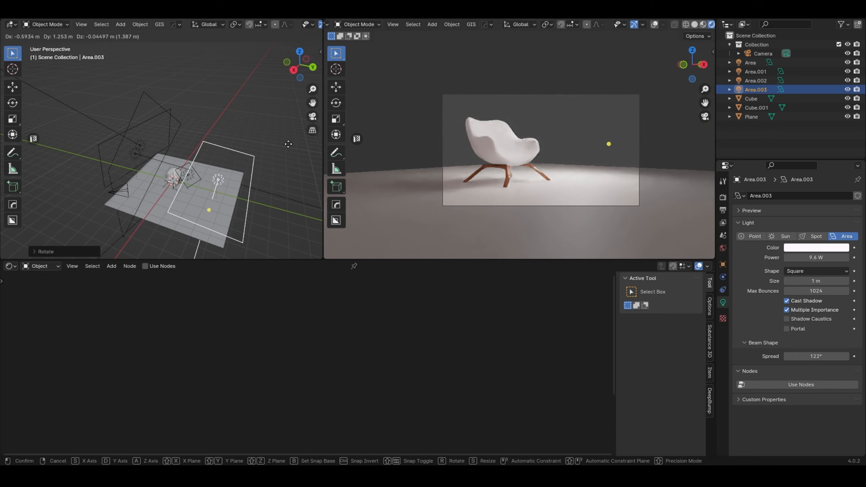
left_click(284, 186)
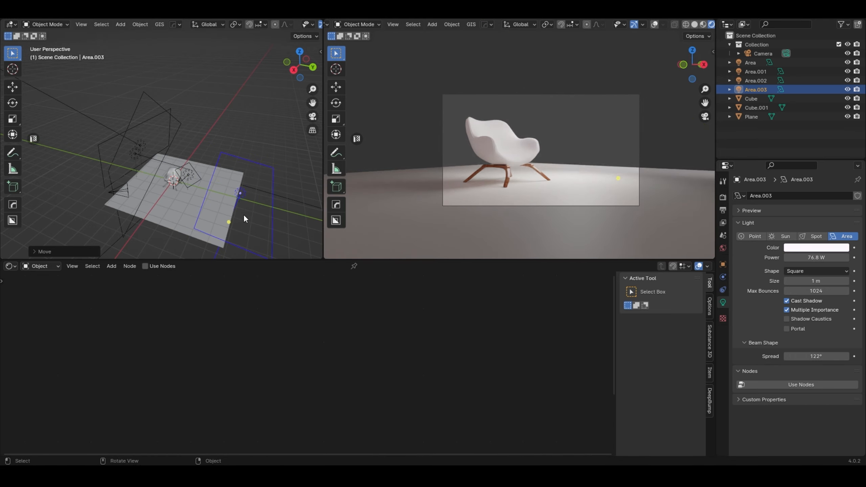
Step: Refine the Area.003 light's angle, tilting it about -13° around the global X axis
key("r")
key("s")
left_click(282, 220)
key("g")
right_click(296, 218)
middle_click_drag(290, 211, 246, 216)
key("r")
key("s")
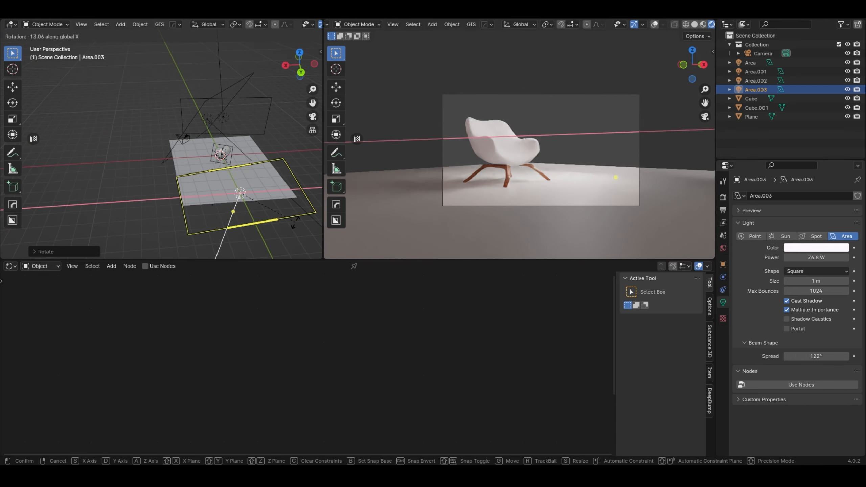
left_click(295, 222)
Step: Lower the Area.003 light by about 2.1 m along the global Z axis
key("g")
key("z")
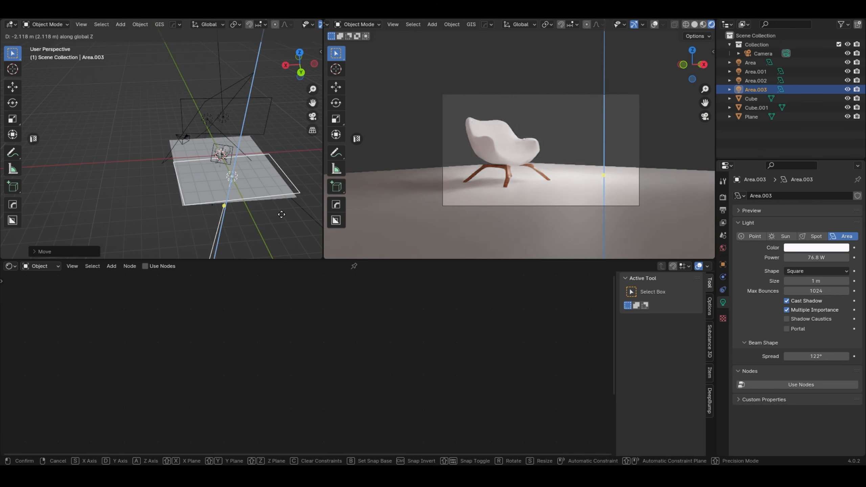
left_click(284, 207)
Step: Scale down the Area.003 light with its power set to 31.1 W, and save the file
key("s")
left_click(263, 196)
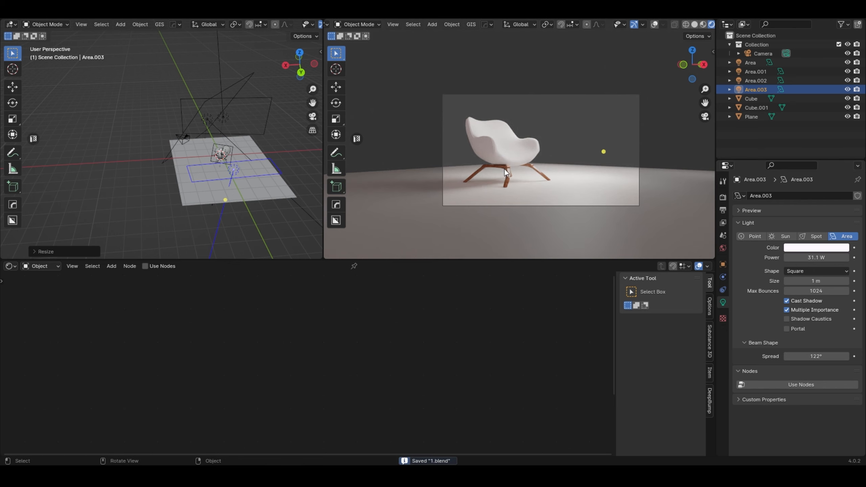
scroll(504, 169, "up", 3)
scroll(504, 169, "down", 6)
scroll(494, 176, "up", 5)
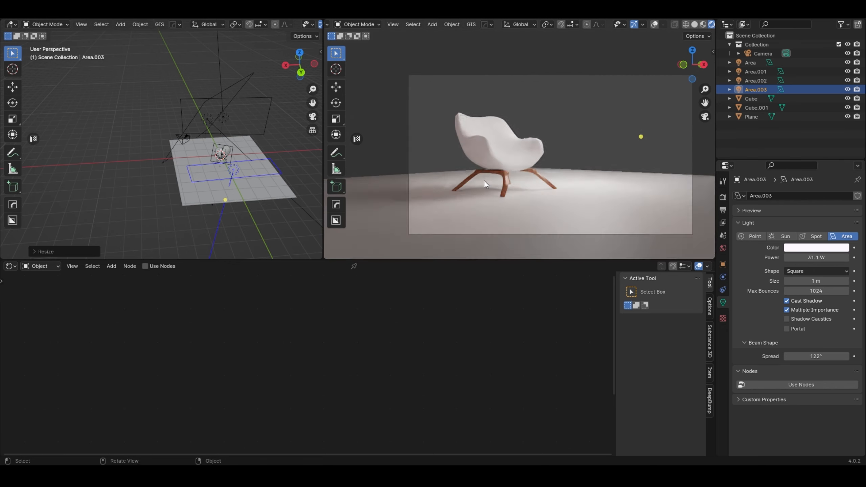
Step: Give the floor plane's material a light gray base color and set its roughness to 0.240
left_click(583, 207)
left_click(477, 395)
left_click(476, 337)
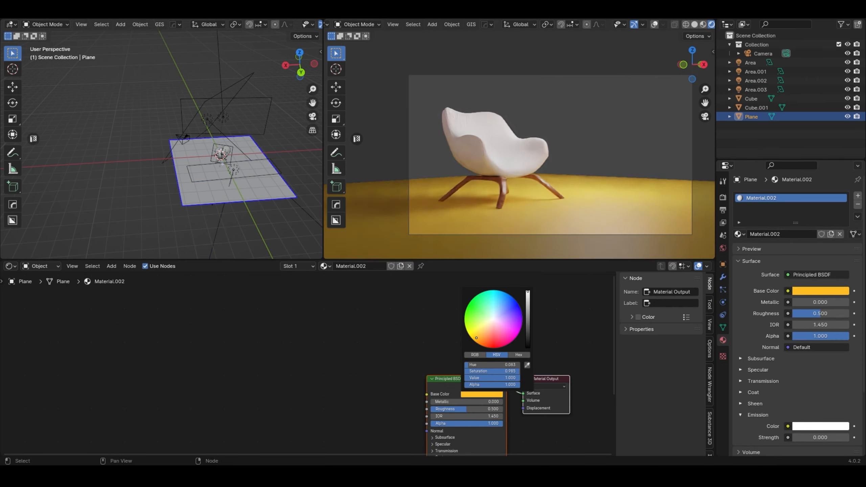
left_click_drag(476, 337, 528, 314)
left_click(481, 395)
left_click_drag(818, 313, 797, 302)
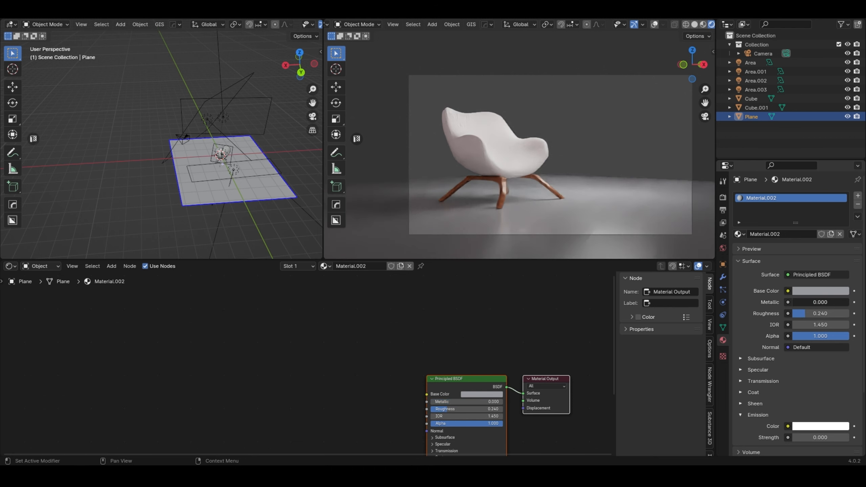
Step: Darken the floor material's gray base color and scale the floor plane up by a factor of about 1.69
left_click(817, 291)
mouse_move(841, 182)
left_mouse_down()
mouse_move(841, 153)
mouse_move(841, 224)
mouse_move(841, 194)
left_mouse_up()
key("s")
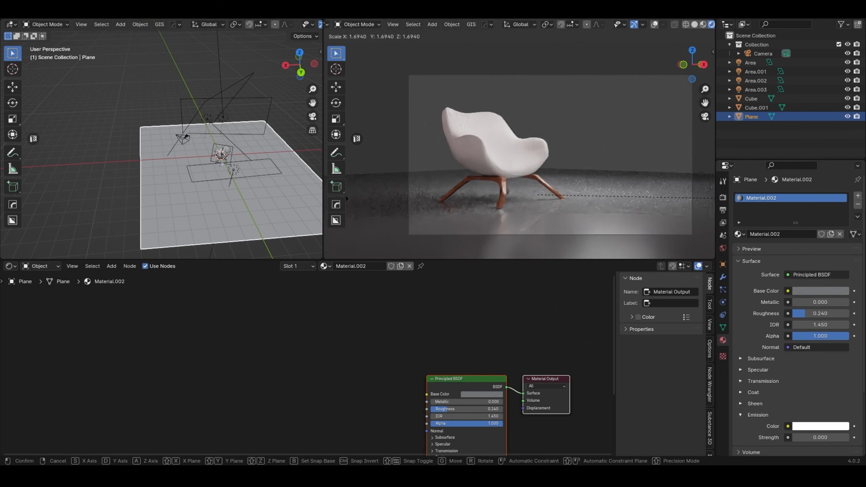
left_click(514, 166)
key("alt+a")
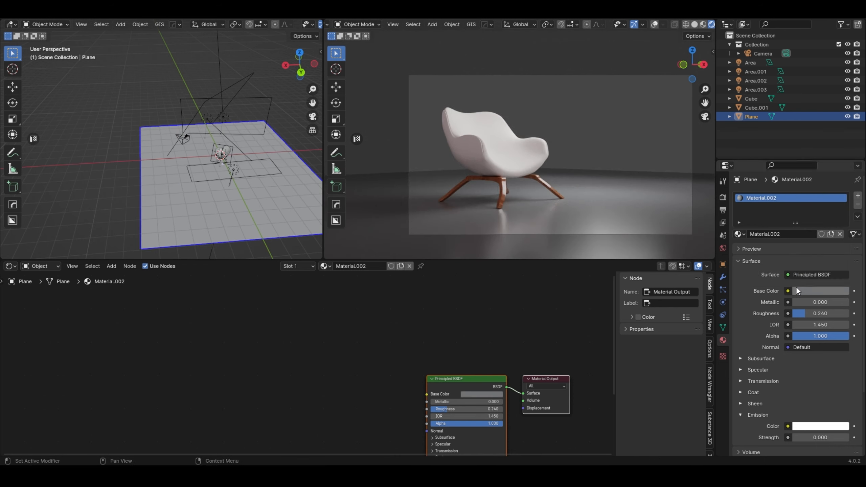
Step: Brighten the floor material's base color to white, set its roughness to 0.256 and save the file
left_click(809, 291)
left_click_drag(841, 193, 841, 153)
left_click(581, 164)
scroll(532, 184, "down", 1)
scroll(455, 211, "up", 1)
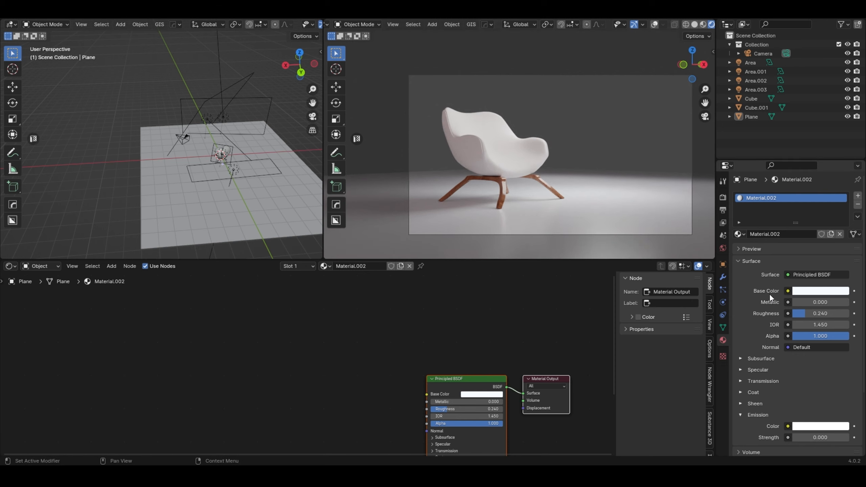
left_click_drag(811, 314, 781, 313)
key("ctrl+z")
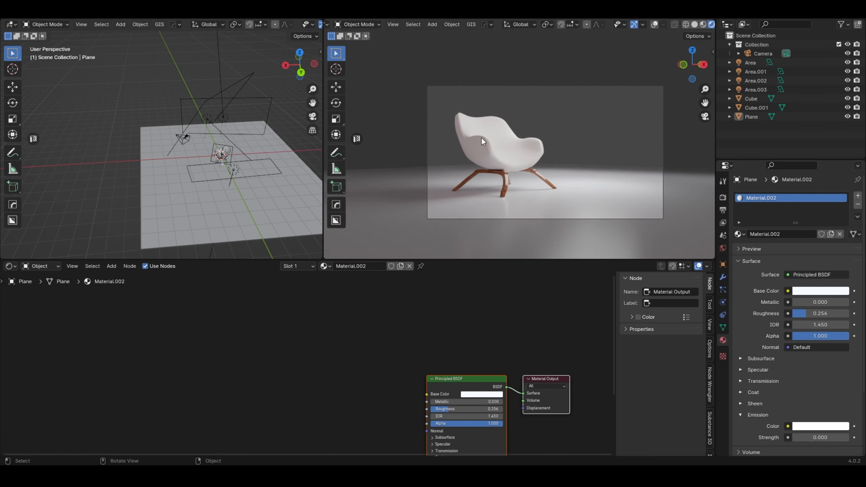
key("ctrl+s")
Step: Raise the Normal Map node's strength in the chair seat's material to 2.000
left_click(479, 147)
scroll(476, 160, "up", 5)
scroll(468, 158, "down", 7)
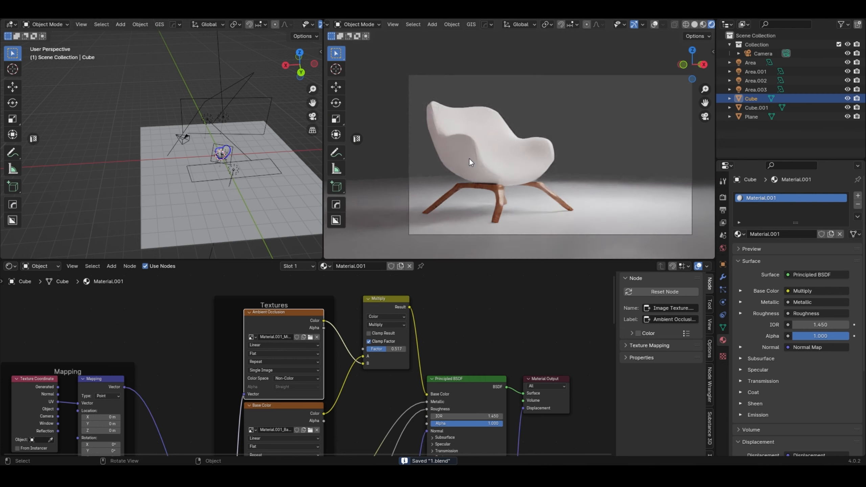
scroll(365, 409, "down", 3)
middle_click_drag(371, 433, 382, 290)
scroll(404, 389, "up", 5)
middle_click_drag(382, 451, 380, 359)
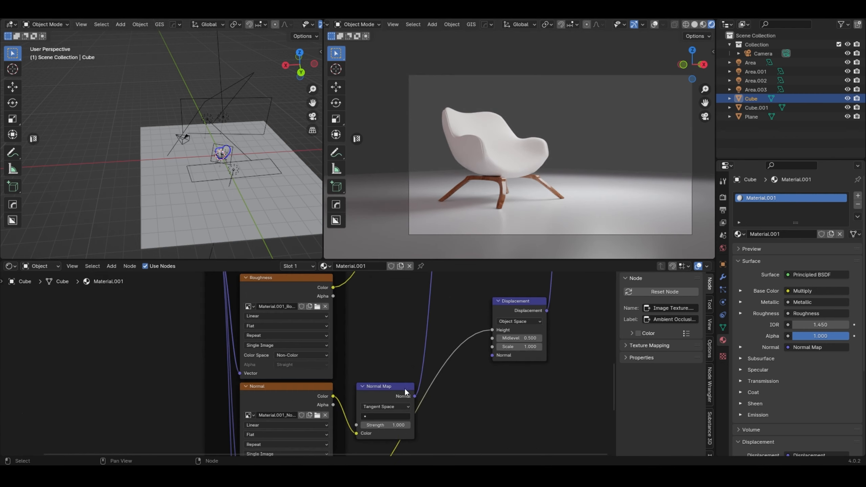
scroll(405, 389, "up", 1)
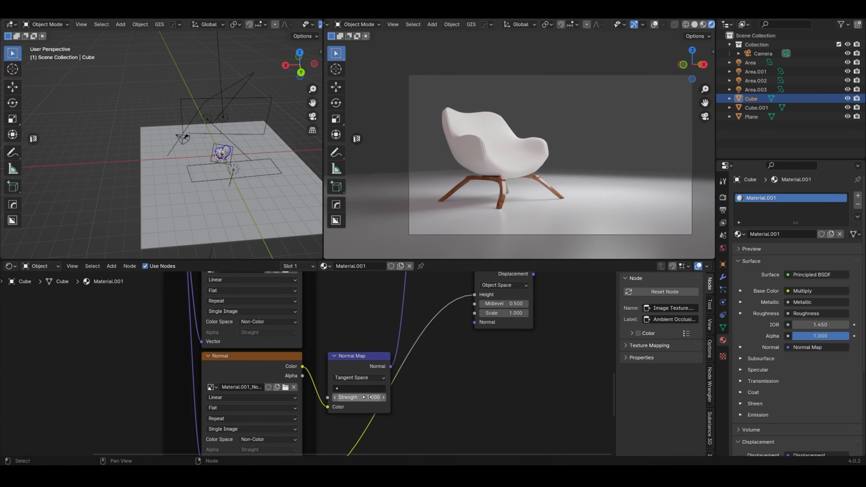
left_click_drag(361, 398, 450, 398)
scroll(443, 209, "up", 7)
left_click_drag(373, 398, 307, 397)
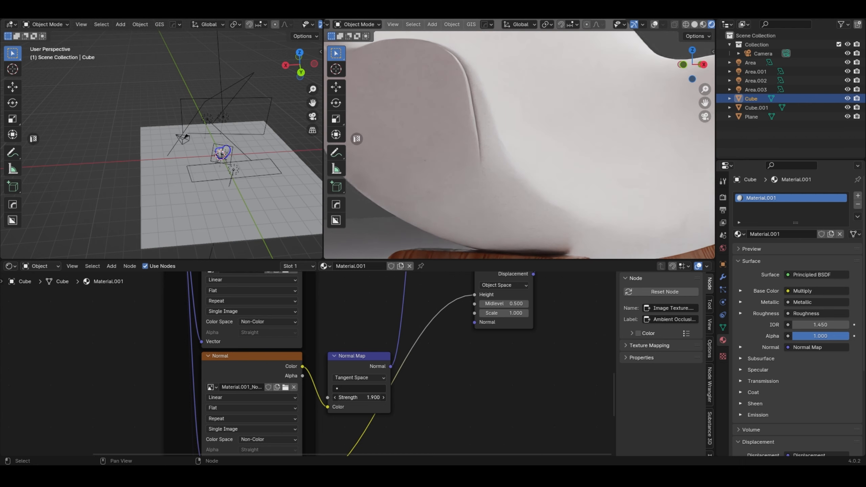
Step: Reduce the seat material's Normal Map strength to 1.700 and save the file
scroll(493, 168, "down", 4)
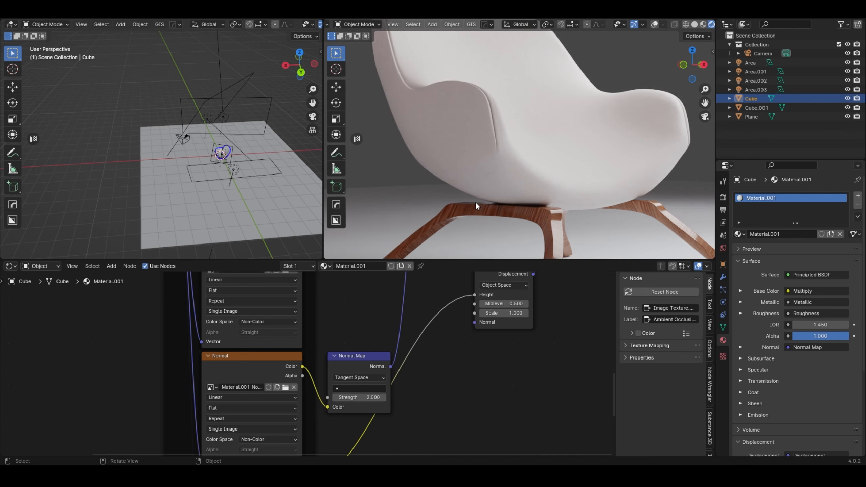
left_click(333, 396)
left_click(333, 397)
scroll(441, 337, "down", 2)
scroll(506, 151, "down", 7)
scroll(506, 150, "up", 2)
left_click(589, 81)
key("ctrl+s")
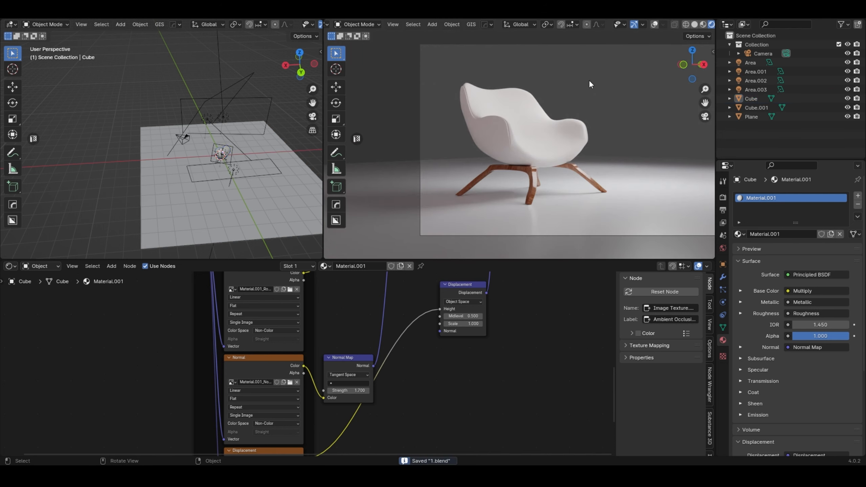
Step: Open the scene's output settings and enlarge the camera viewport to examine the chair's framing
scroll(486, 180, "down", 2)
key("shift+grave")
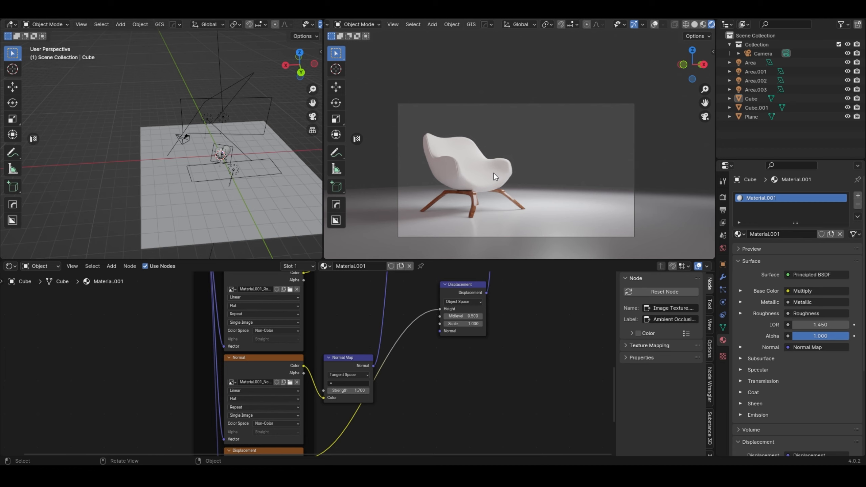
left_click(723, 198)
left_click(723, 210)
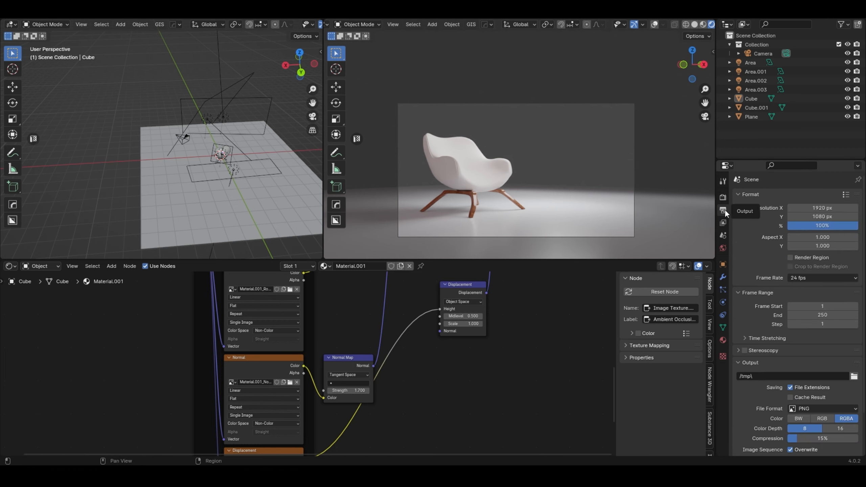
left_click_drag(323, 214, 159, 245)
left_click_drag(201, 260, 229, 411)
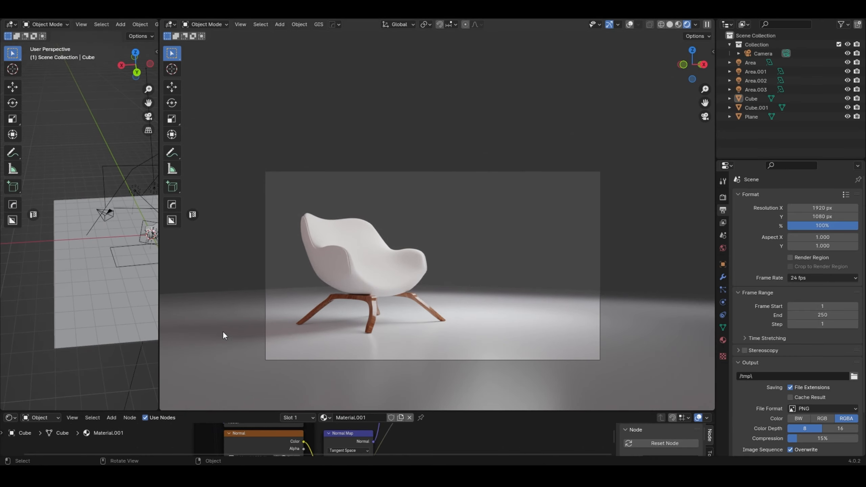
key("Home")
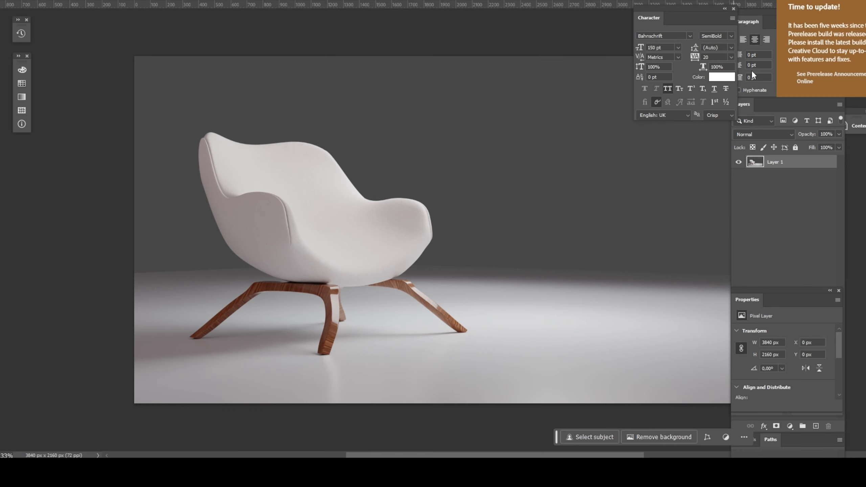
Step: Switch to Photoshop and try placing a new filled layer beneath the chair render that has a solid gray backdrop
right_click(777, 156)
left_click(519, 219)
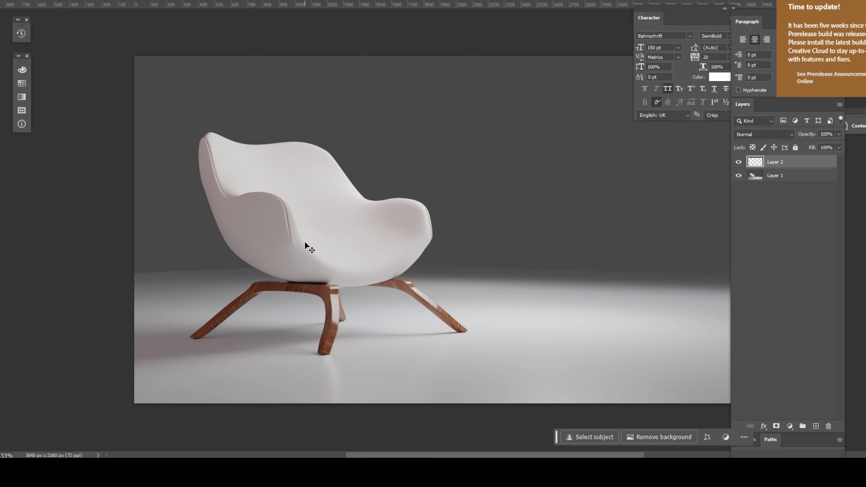
key("ctrl+BackSpace")
left_click_drag(779, 166, 775, 176)
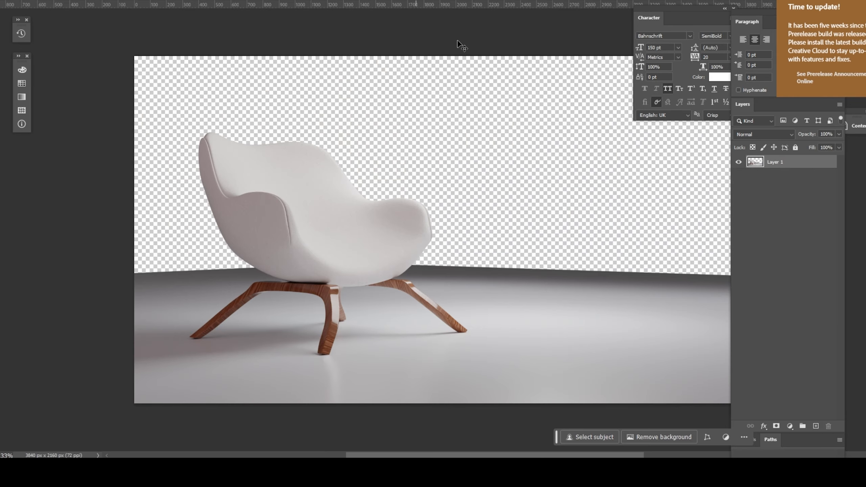
Step: Add a new white-filled layer and place it beneath the chair render with the transparent background
key("ctrl+shift+n")
key("Return")
key("ctrl+BackSpace")
left_click_drag(780, 162, 786, 182)
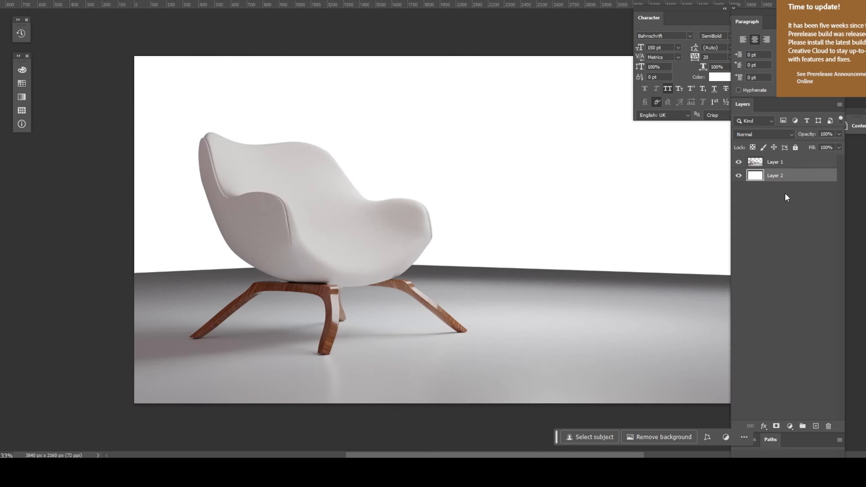
Step: Paste the interior photo beneath the chair layer, convert it to a smart object and enlarge it to cover the background
key("ctrl+v")
right_click(777, 178)
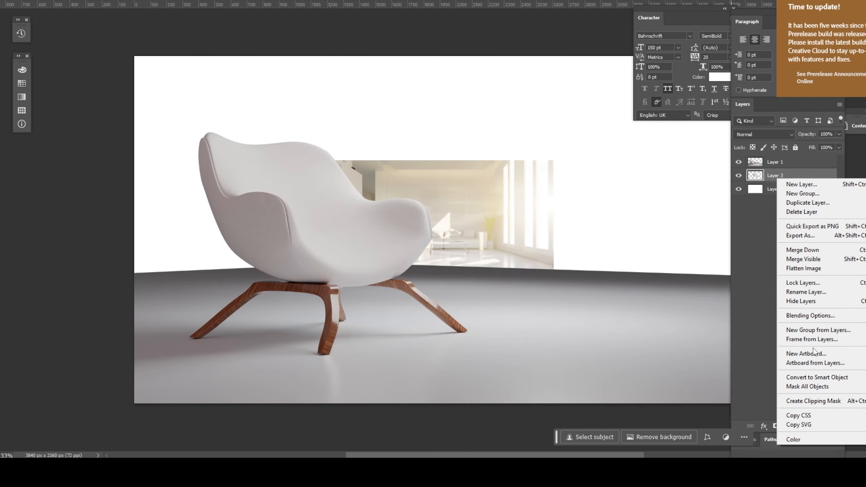
left_click(794, 380)
key("ctrl+t")
left_click_drag(324, 163, 92, 58, "alt")
key("Return")
left_click_drag(158, 211, 155, 168)
left_click(351, 241)
Step: Rasterize the interior photo layer and soften it with a strong Gaussian Blur
right_click(776, 175)
left_click(805, 217)
left_click(101, 0)
mouse_move(136, 78)
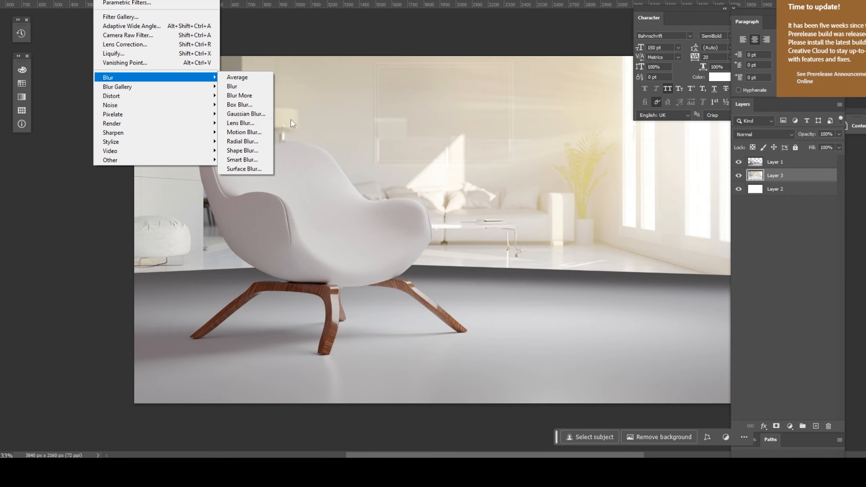
left_click(250, 114)
left_click_drag(552, 177, 560, 176)
key("Return")
Step: Enlarge and reposition the blurred interior layer so it fills the whole canvas behind the chair
left_click_drag(433, 211, 375, 160)
key("ctrl+t")
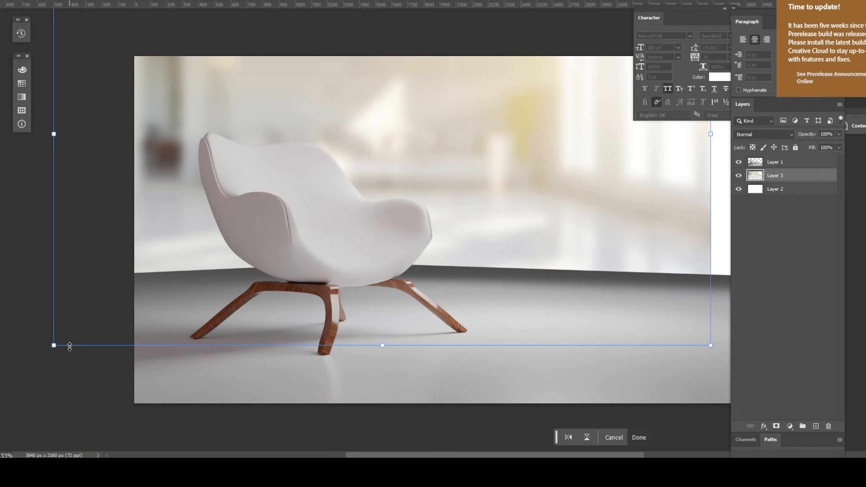
scroll(70, 348, "left", 5)
left_click_drag(164, 346, 46, 421, "alt")
key("Return")
left_click_drag(398, 247, 253, 251)
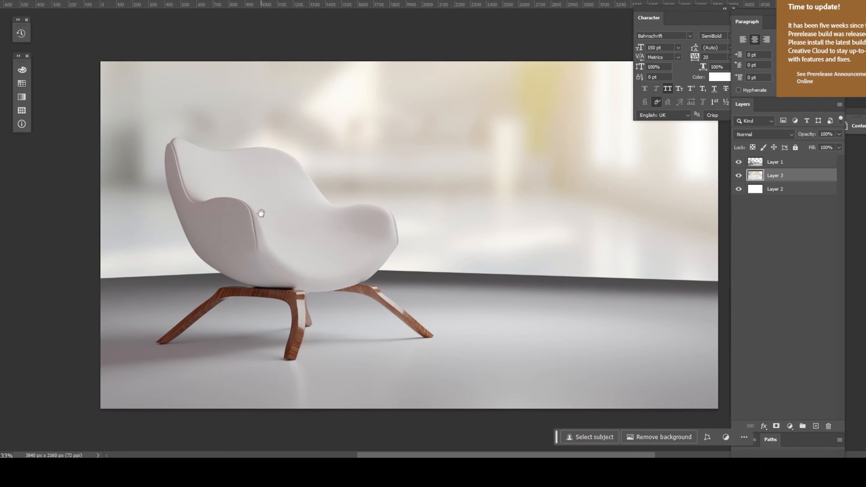
scroll(279, 205, "down", 5, "alt")
scroll(285, 206, "up", 5, "alt")
left_click(283, 217)
scroll(284, 217, "down", 2, "alt")
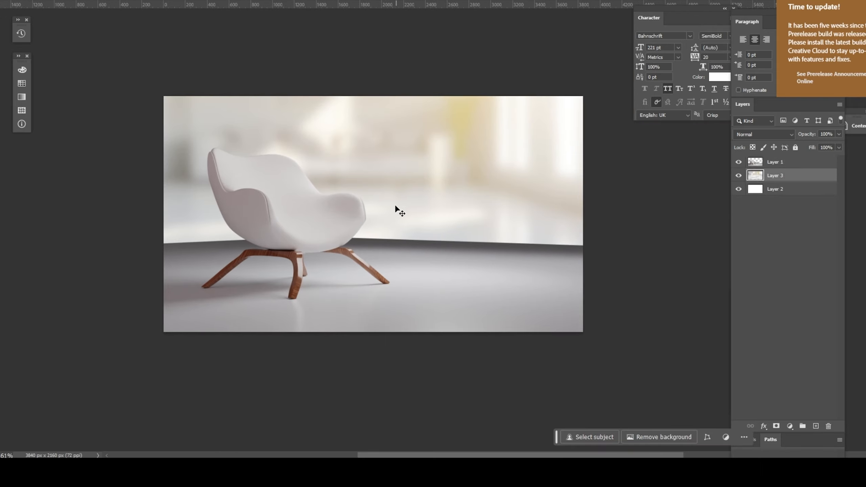
Step: Convert the chair layer to a smart object and adjust its light in Camera Raw, with Contrast at +62 and Highlights raised
right_click(773, 161)
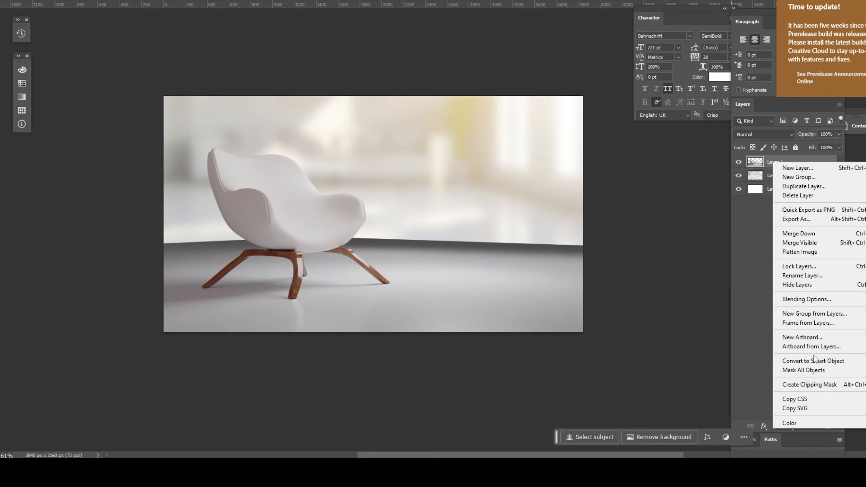
left_click(814, 359)
left_click(23, 0)
left_click(141, 50)
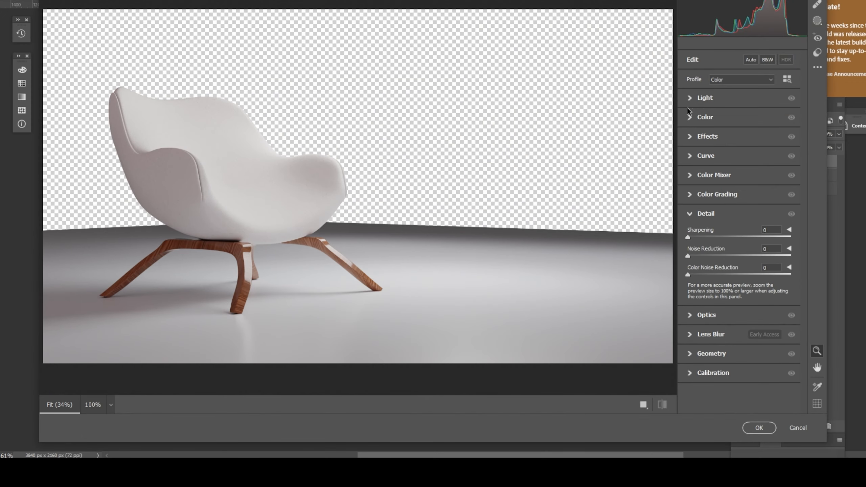
left_click(688, 102)
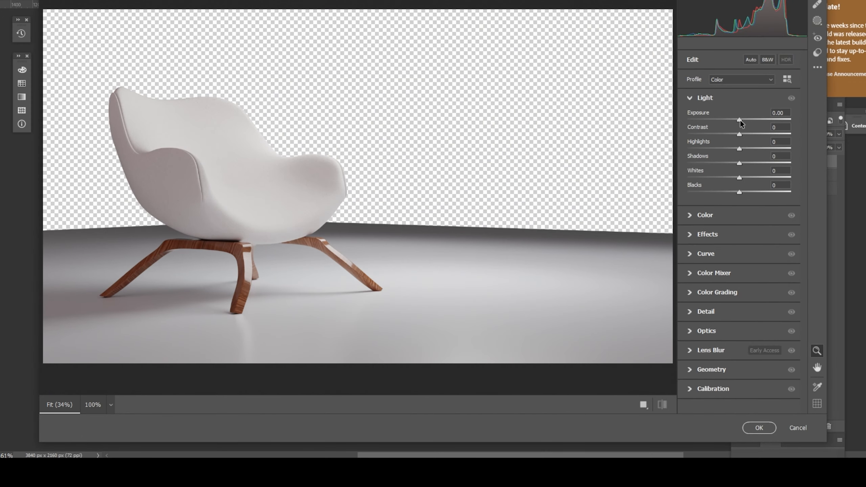
left_click_drag(753, 135, 775, 134)
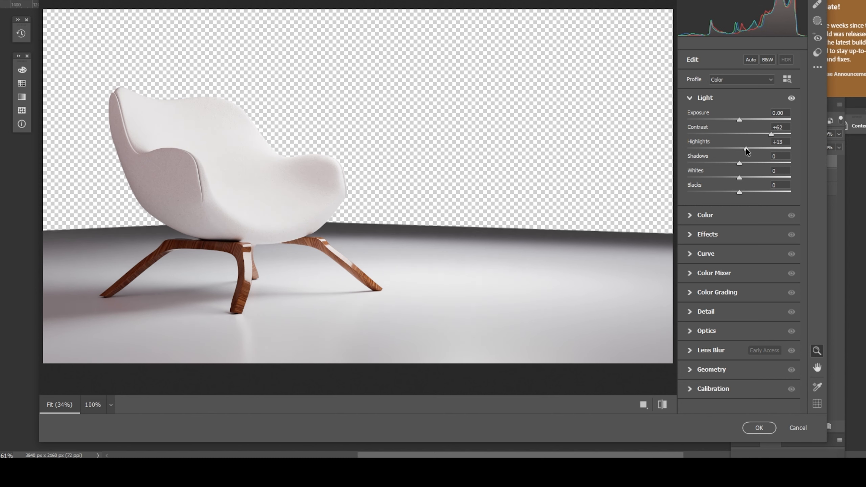
left_click_drag(739, 164, 746, 195)
Step: Set the chair layer's Reds saturation to -6 and increase the Oranges saturation to enrich the wooden legs
left_click(690, 215)
left_click(702, 255)
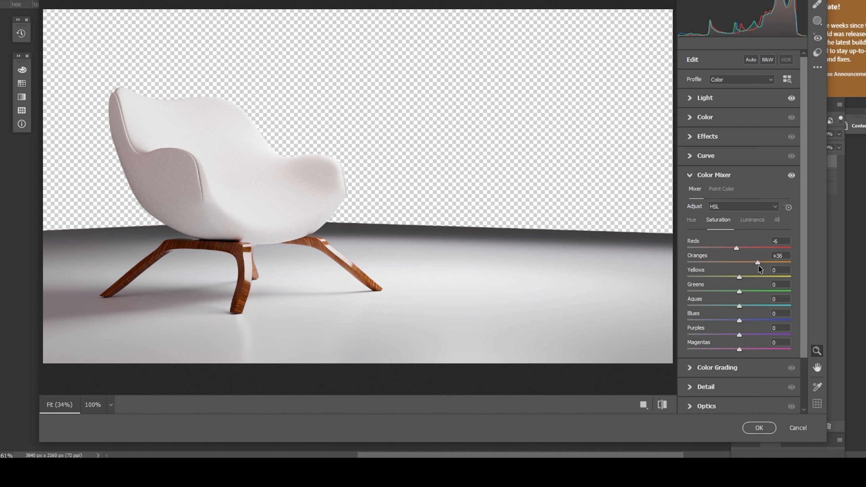
left_click_drag(765, 263, 761, 263)
Step: Increase the chair layer's Texture and Sharpening, and apply the Camera Raw filter
left_click(690, 137)
left_click_drag(739, 157, 749, 157)
left_click(694, 303)
left_click_drag(689, 239, 706, 239)
key("Return")
Step: Add a layer mask to the chair layer and brush out the rendered floor beside the chair with a large soft brush
mouse_move(400, 228)
left_mouse_down("ctrl")
mouse_move(411, 243)
mouse_move(439, 251)
left_mouse_up("ctrl")
left_click(775, 425)
key("b")
right_click_drag(429, 252, 460, 255, "alt")
mouse_move(488, 293)
left_mouse_down()
mouse_move(582, 277)
mouse_move(601, 198)
mouse_move(681, 236)
left_mouse_up()
right_click_drag(532, 216, 507, 215, "alt")
left_click_drag(443, 268, 508, 221)
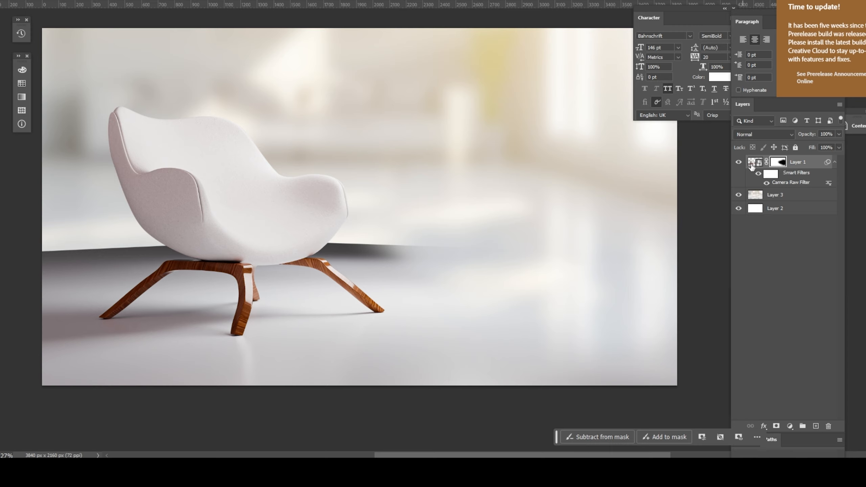
Step: Delete the chair layer's mask and convert the filtered layer into a new smart object
right_click(777, 166)
left_click(789, 176)
right_click(790, 164)
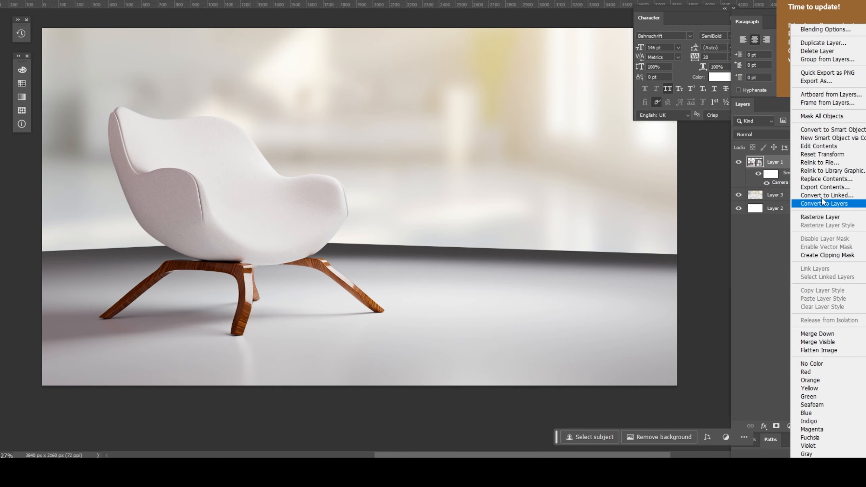
left_click(816, 130)
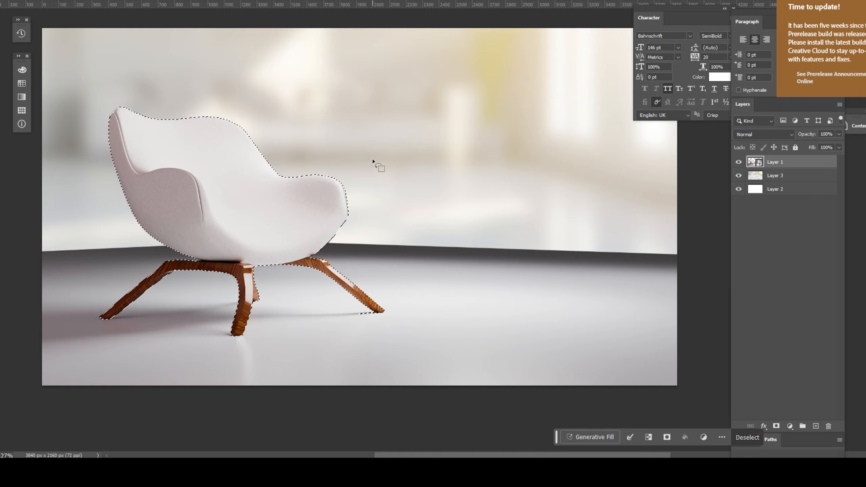
Step: Mask the chair layer to the selected chair outline and add an empty layer directly beneath it
left_click(776, 426)
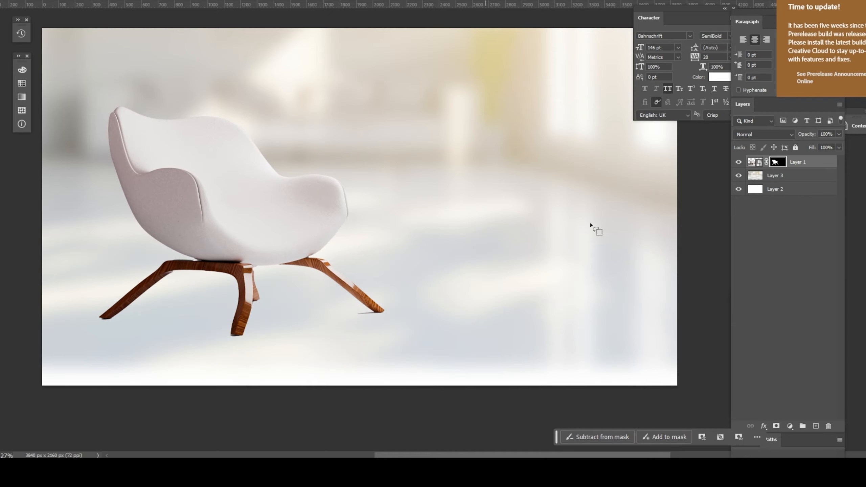
left_click(775, 175)
left_click(797, 162)
left_click(775, 175)
left_click(815, 426)
left_click_drag(385, 336, 505, 313)
key("ctrl+z")
Step: Paint the rendered floor and shadow back in around the chair's legs on the chair layer's mask with a soft brush
left_click(775, 164)
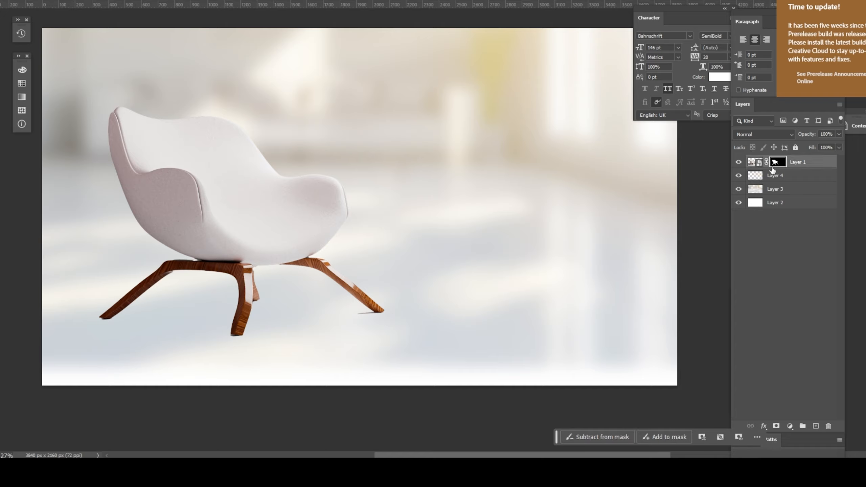
left_click_drag(389, 346, 307, 351)
key("ctrl+z")
mouse_move(354, 364)
left_mouse_down()
mouse_move(255, 368)
mouse_move(85, 352)
left_mouse_up()
left_click_drag(261, 369, 164, 371)
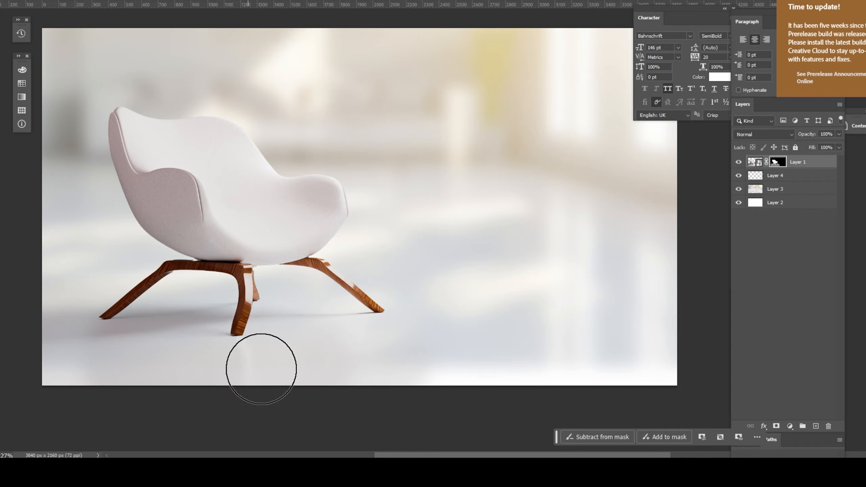
key("ctrl+z")
key("bracketleft")
key("bracketleft")
key("bracketleft")
mouse_move(375, 331)
left_mouse_down()
mouse_move(99, 371)
mouse_move(131, 323)
left_mouse_up()
left_click_drag(219, 370, 468, 379)
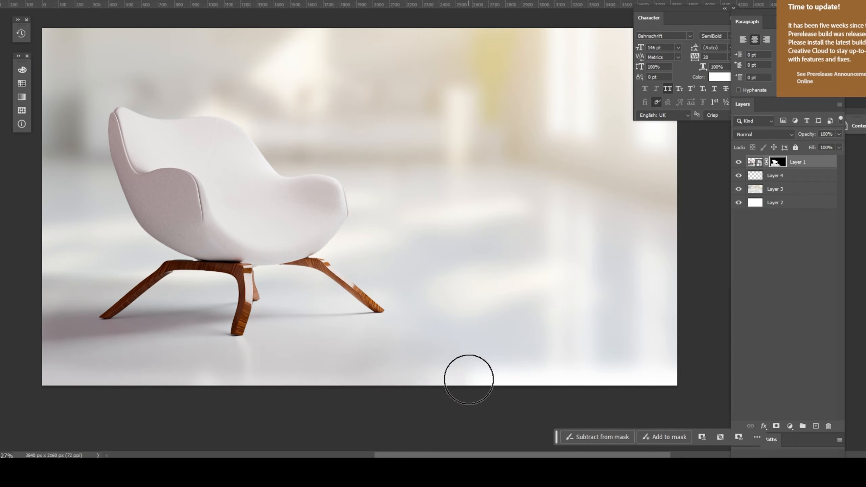
Step: Reveal the rendered floor along the image's lower edge out to its right side on the chair layer's mask
right_click_drag(411, 317, 421, 320, "alt")
mouse_move(421, 344)
left_mouse_down()
mouse_move(603, 355)
mouse_move(636, 337)
left_mouse_up()
key("ctrl+z")
key("ctrl+z")
left_click_drag(644, 377, 392, 371)
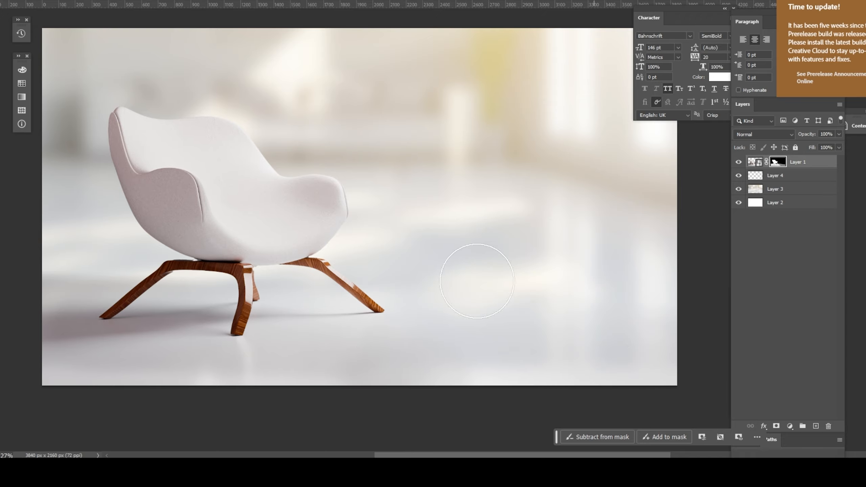
Step: Desaturate the blurred interior background layer
left_click_drag(426, 260, 407, 278, "ctrl")
left_click(804, 190)
left_click_drag(381, 203, 365, 234)
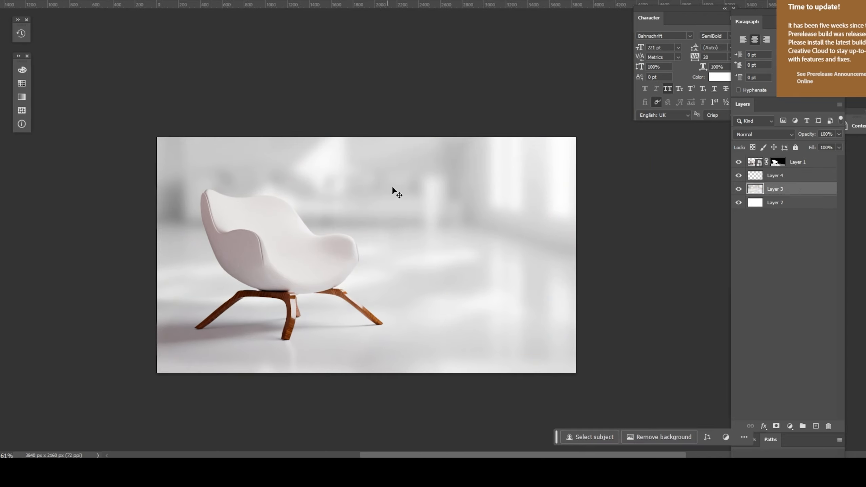
Step: Brighten the background layer with Levels by lowering the input white point slightly and lifting the midtones
left_click_drag(393, 187, 401, 234)
key("ctrl+l")
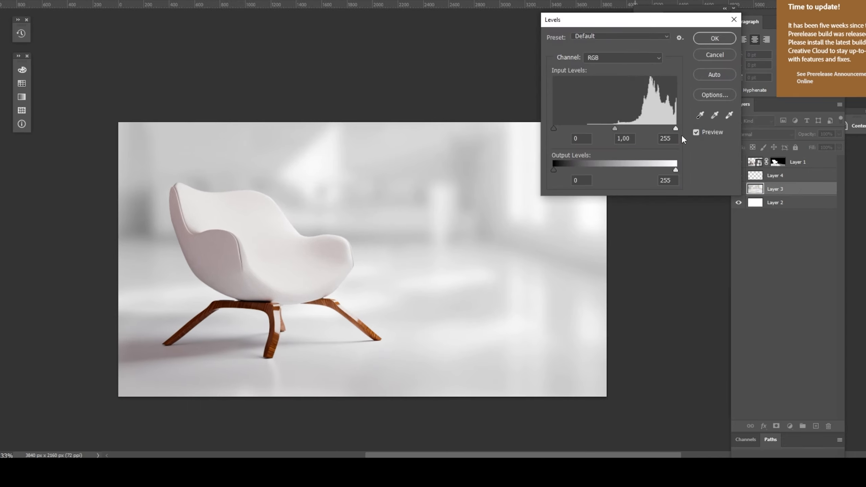
left_click_drag(676, 129, 673, 131)
mouse_move(613, 129)
left_mouse_down()
mouse_move(574, 136)
mouse_move(594, 148)
left_mouse_up()
key("Return")
Step: Brush out part of the pinkish floor shadow at the image's left edge on the chair layer's mask with a smaller brush
left_click(777, 162)
left_click_drag(167, 330, 156, 303)
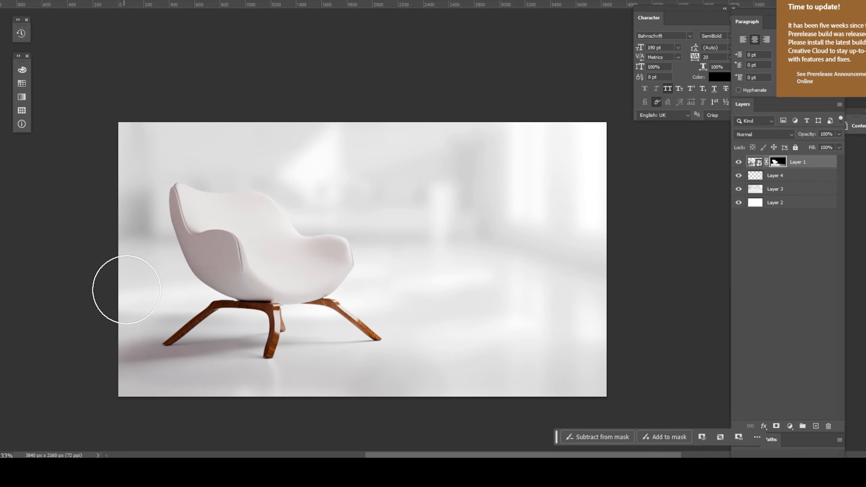
key("ctrl+z")
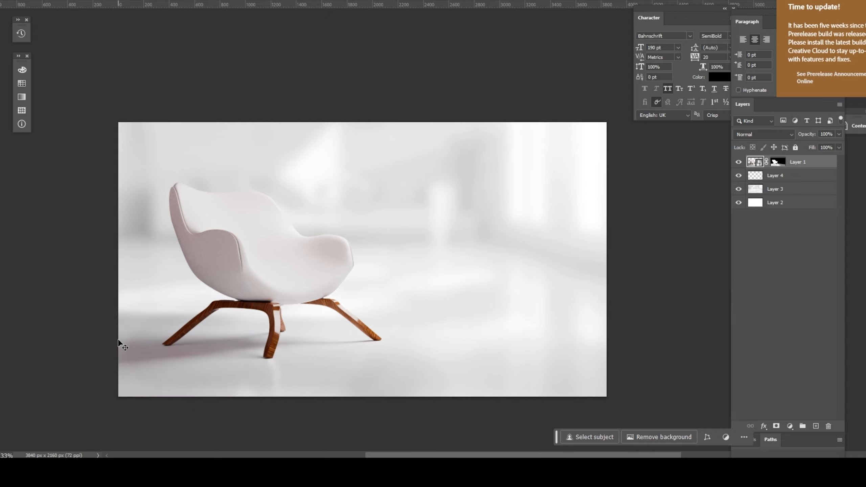
left_click(778, 162)
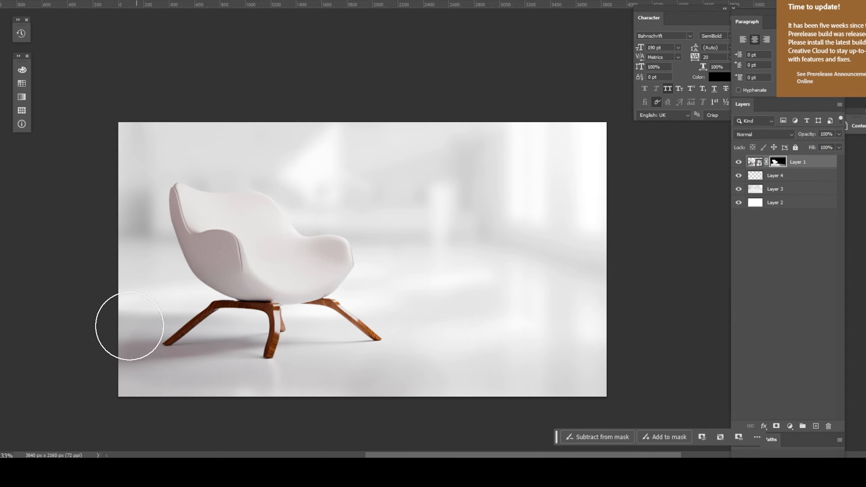
left_click_drag(129, 326, 141, 317)
key("ctrl+z")
right_click_drag(165, 301, 153, 301, "alt")
mouse_move(153, 302)
left_mouse_down()
mouse_move(108, 336)
mouse_move(145, 321)
mouse_move(215, 350)
mouse_move(263, 395)
mouse_move(212, 350)
left_mouse_up()
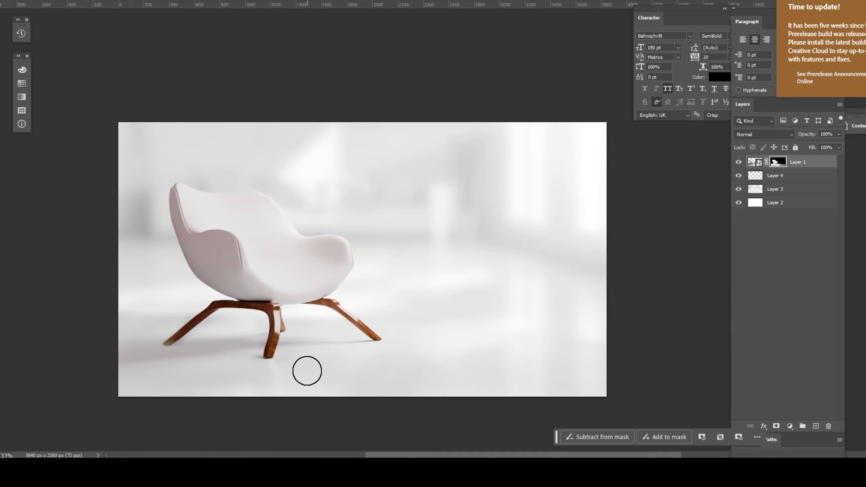
Step: Restore the faded lower end of the chair's left wooden leg on the layer mask with a small white brush
key("z")
left_click_drag(192, 328, 233, 408)
left_click_drag(97, 382, 285, 299)
right_click_drag(284, 299, 154, 299, "alt")
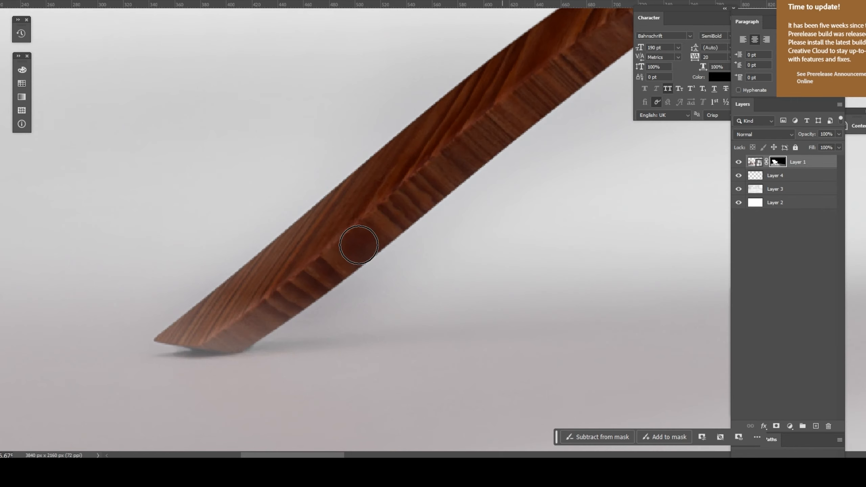
key("x")
left_click_drag(363, 211, 210, 312)
key("ctrl+z")
mouse_move(329, 232)
left_mouse_down()
mouse_move(215, 325)
mouse_move(231, 337)
mouse_move(201, 334)
left_mouse_up()
right_click_drag(213, 314, 205, 314, "alt")
mouse_move(229, 297)
left_mouse_down()
mouse_move(188, 335)
mouse_move(235, 319)
mouse_move(207, 341)
mouse_move(239, 282)
left_mouse_up()
left_click_drag(198, 331, 214, 308)
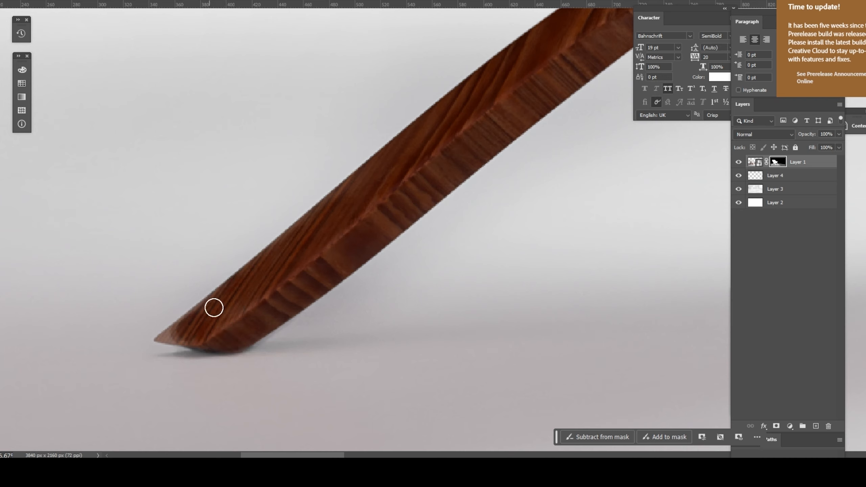
right_click_drag(186, 335, 181, 335, "alt")
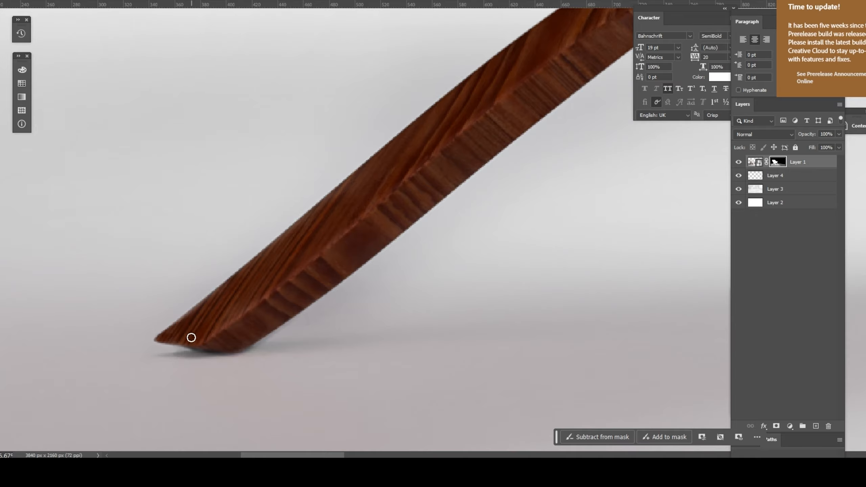
Step: Soften the floor shadow beside the chair's left leg by brushing black on the chair layer's mask
left_click_drag(298, 259, 269, 254, "ctrl")
left_click_drag(303, 218, 282, 232, "ctrl")
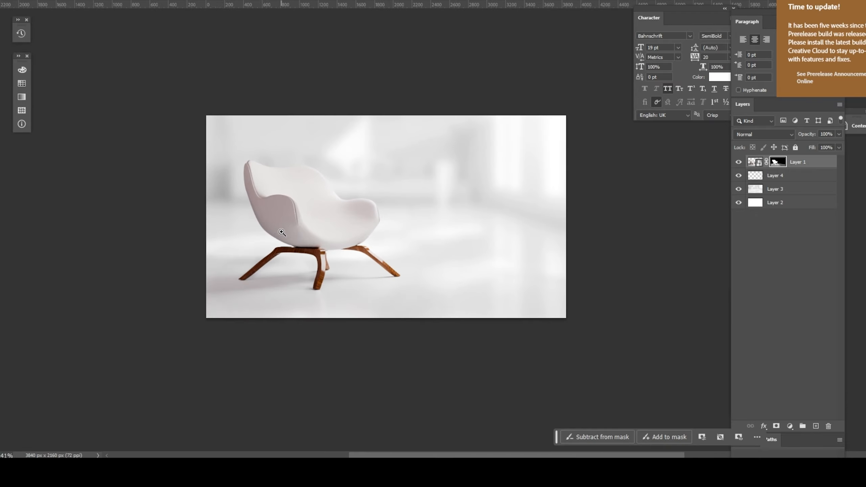
left_click_drag(366, 233, 326, 244)
right_click_drag(182, 277, 192, 277, "alt")
mouse_move(192, 273)
left_mouse_down()
mouse_move(177, 321)
mouse_move(209, 336)
mouse_move(266, 333)
left_mouse_up()
key("ctrl+z")
key("x")
left_click_drag(201, 328, 161, 301)
right_click_drag(239, 308, 229, 310, "alt")
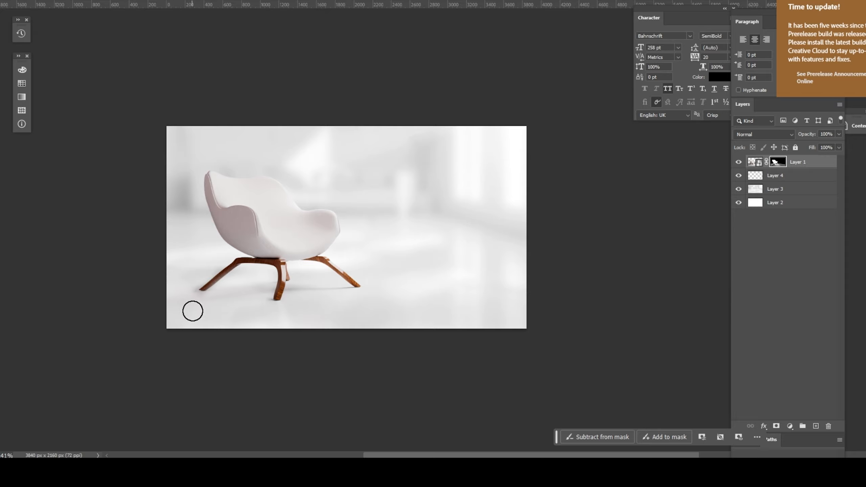
left_click_drag(242, 318, 243, 335, "ctrl")
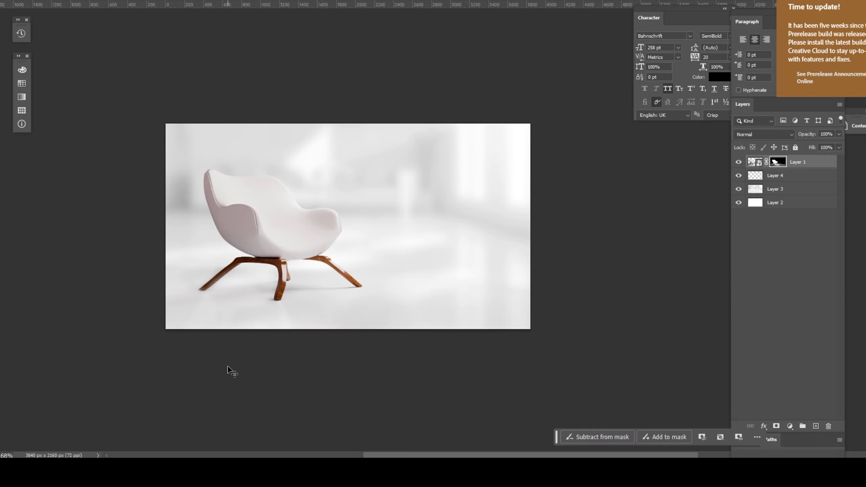
left_click_drag(220, 280, 198, 289, "ctrl")
left_click_drag(279, 234, 320, 270, "ctrl")
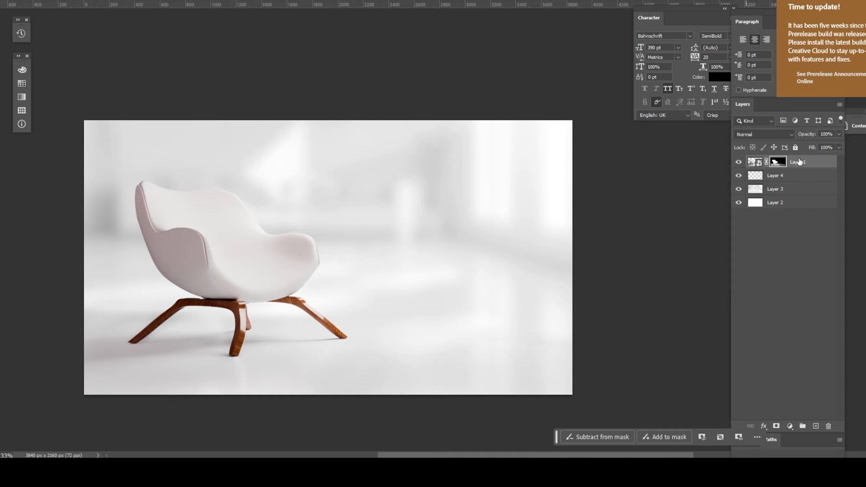
Step: Add an empty layer above the chair layer and paint a large soft light-grey stroke over the floor at the lower left
key("ctrl+shift+alt+n")
right_click_drag(298, 367, 345, 369, "alt")
left_click_drag(165, 368, 90, 346)
Step: Set the painted floor highlight layer to Linear Dodge (Add) at 33% opacity
key("v")
key("shift+plus")
key("shift+plus")
key("shift+plus")
key("shift+plus")
key("shift+plus")
key("shift+plus")
key("shift+plus")
key("shift+plus")
key("5")
key("5")
key("shift+plus")
key("shift+plus")
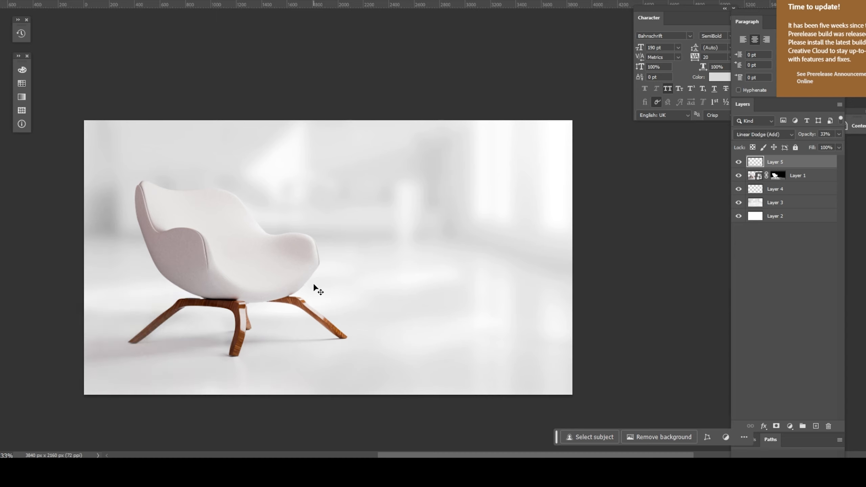